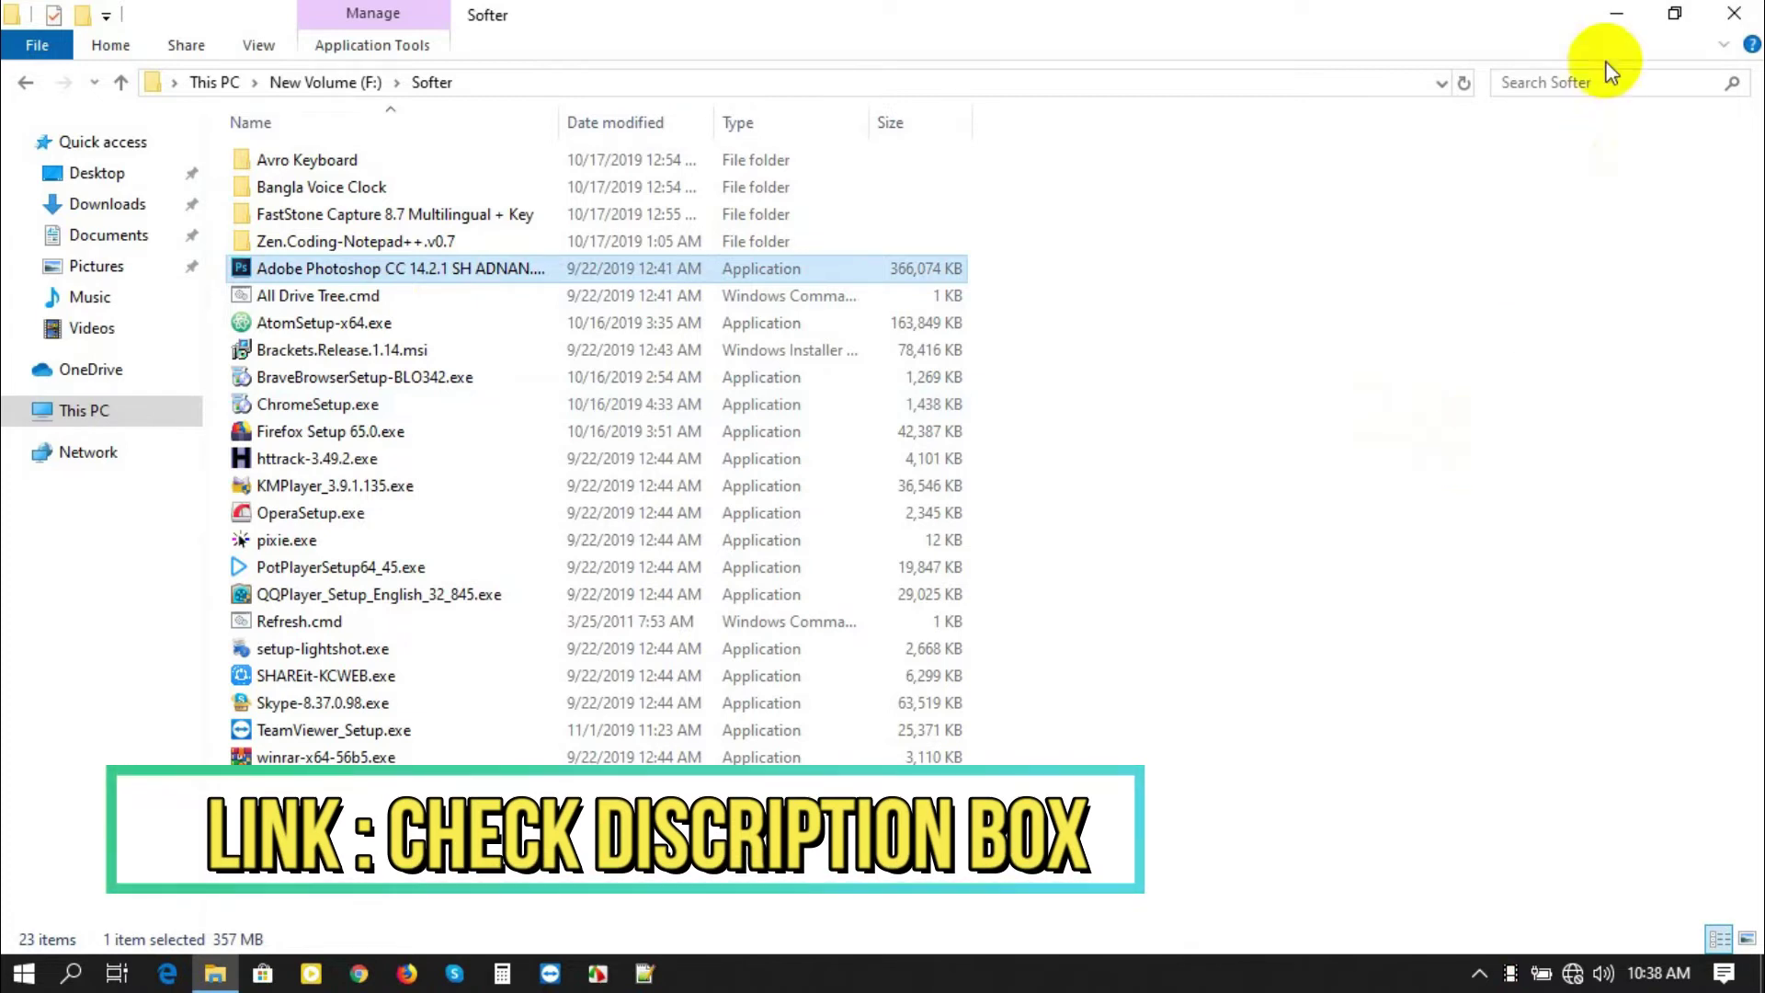
Minimize the Softer folder window and refresh the desktop.
click(1617, 15)
right_click(787, 306)
click(832, 390)
right_click(833, 390)
click(917, 465)
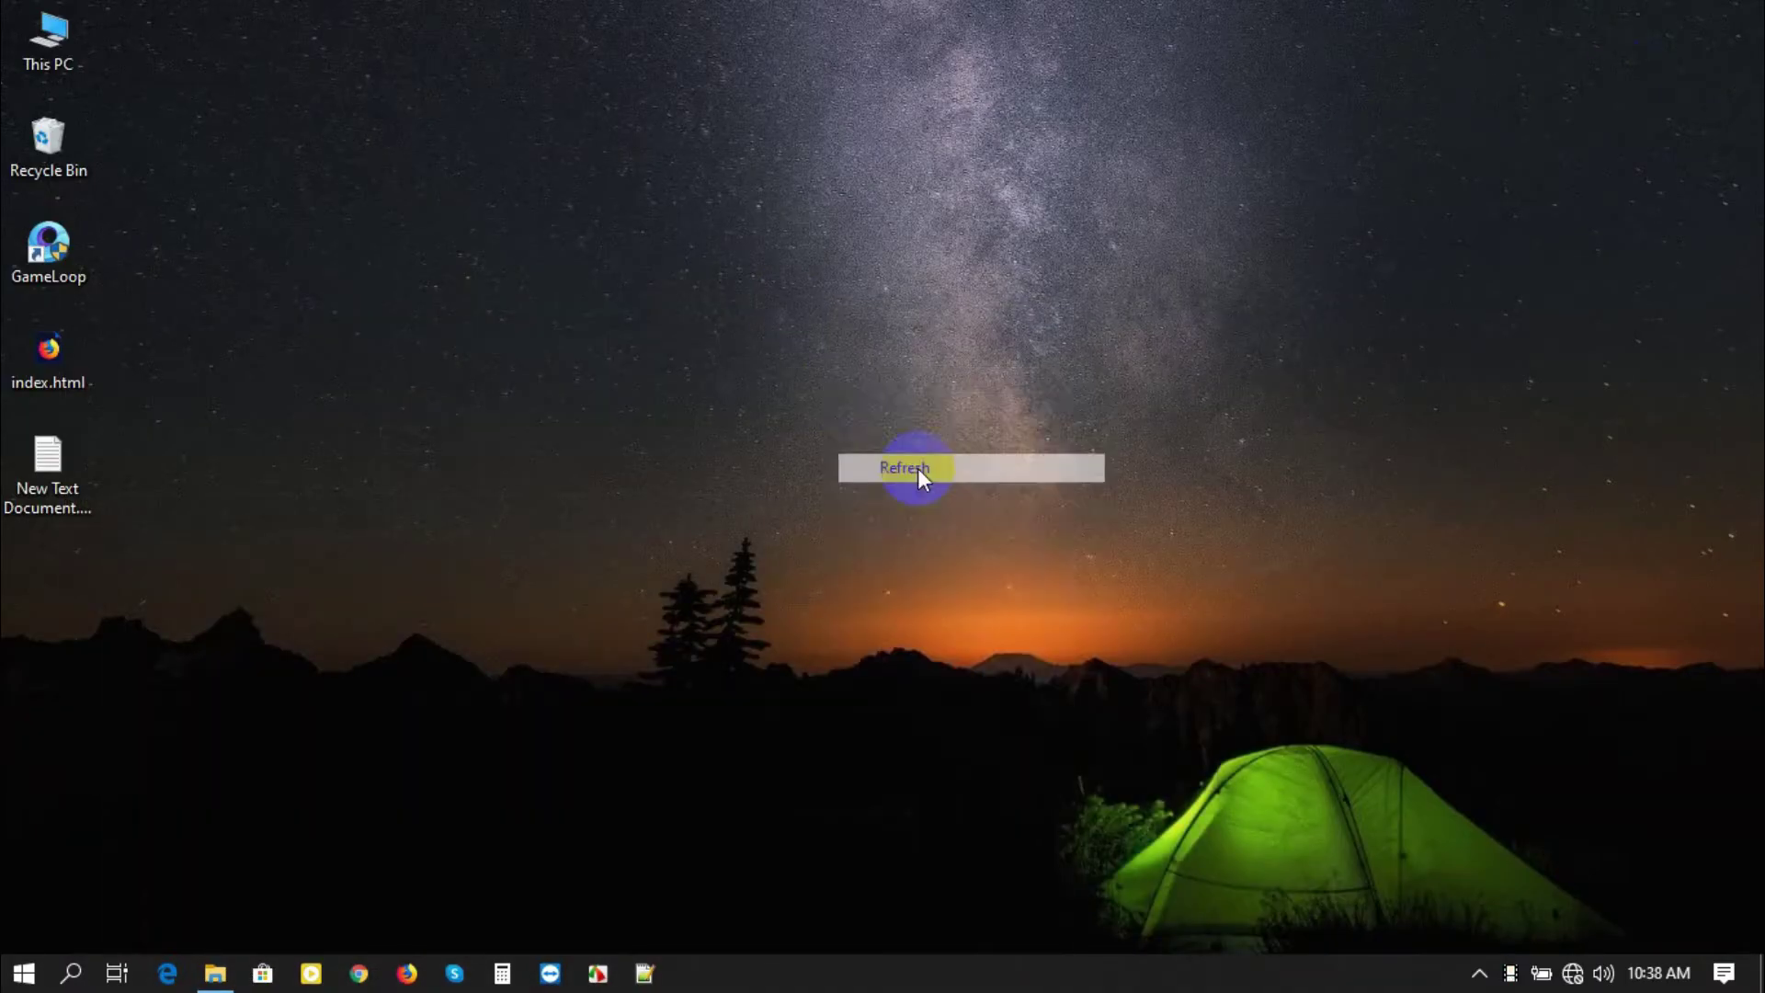
right_click(917, 467)
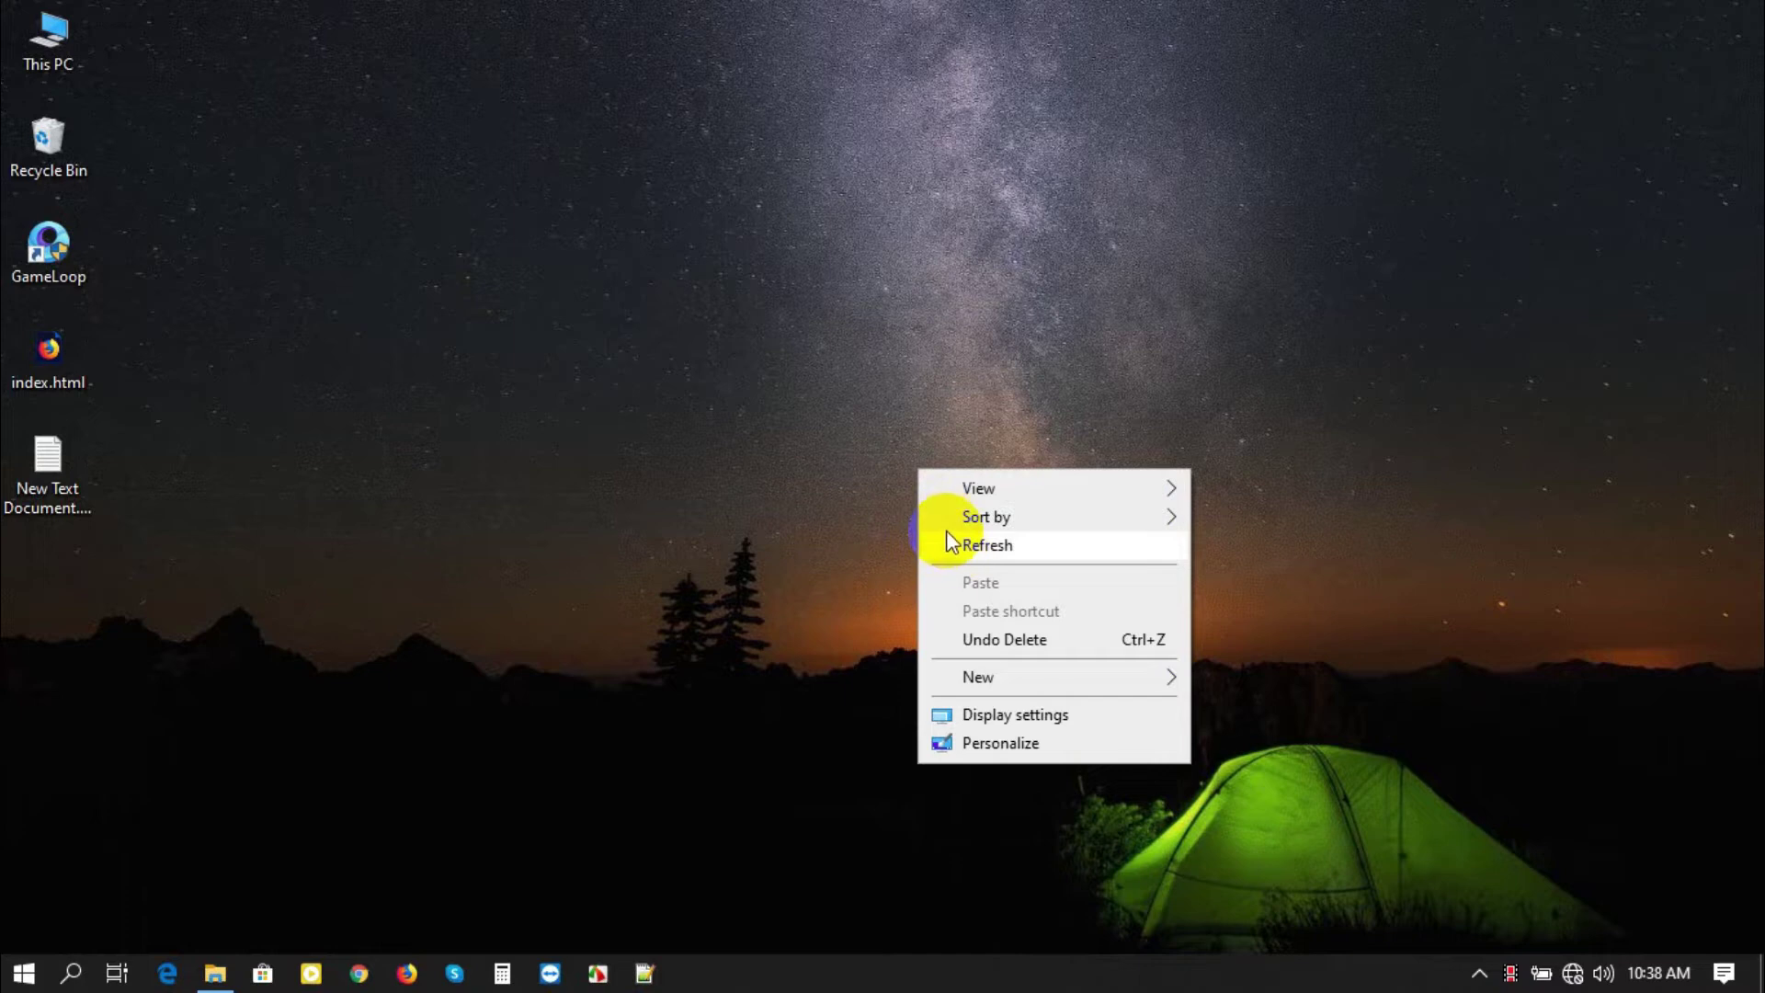
click(951, 546)
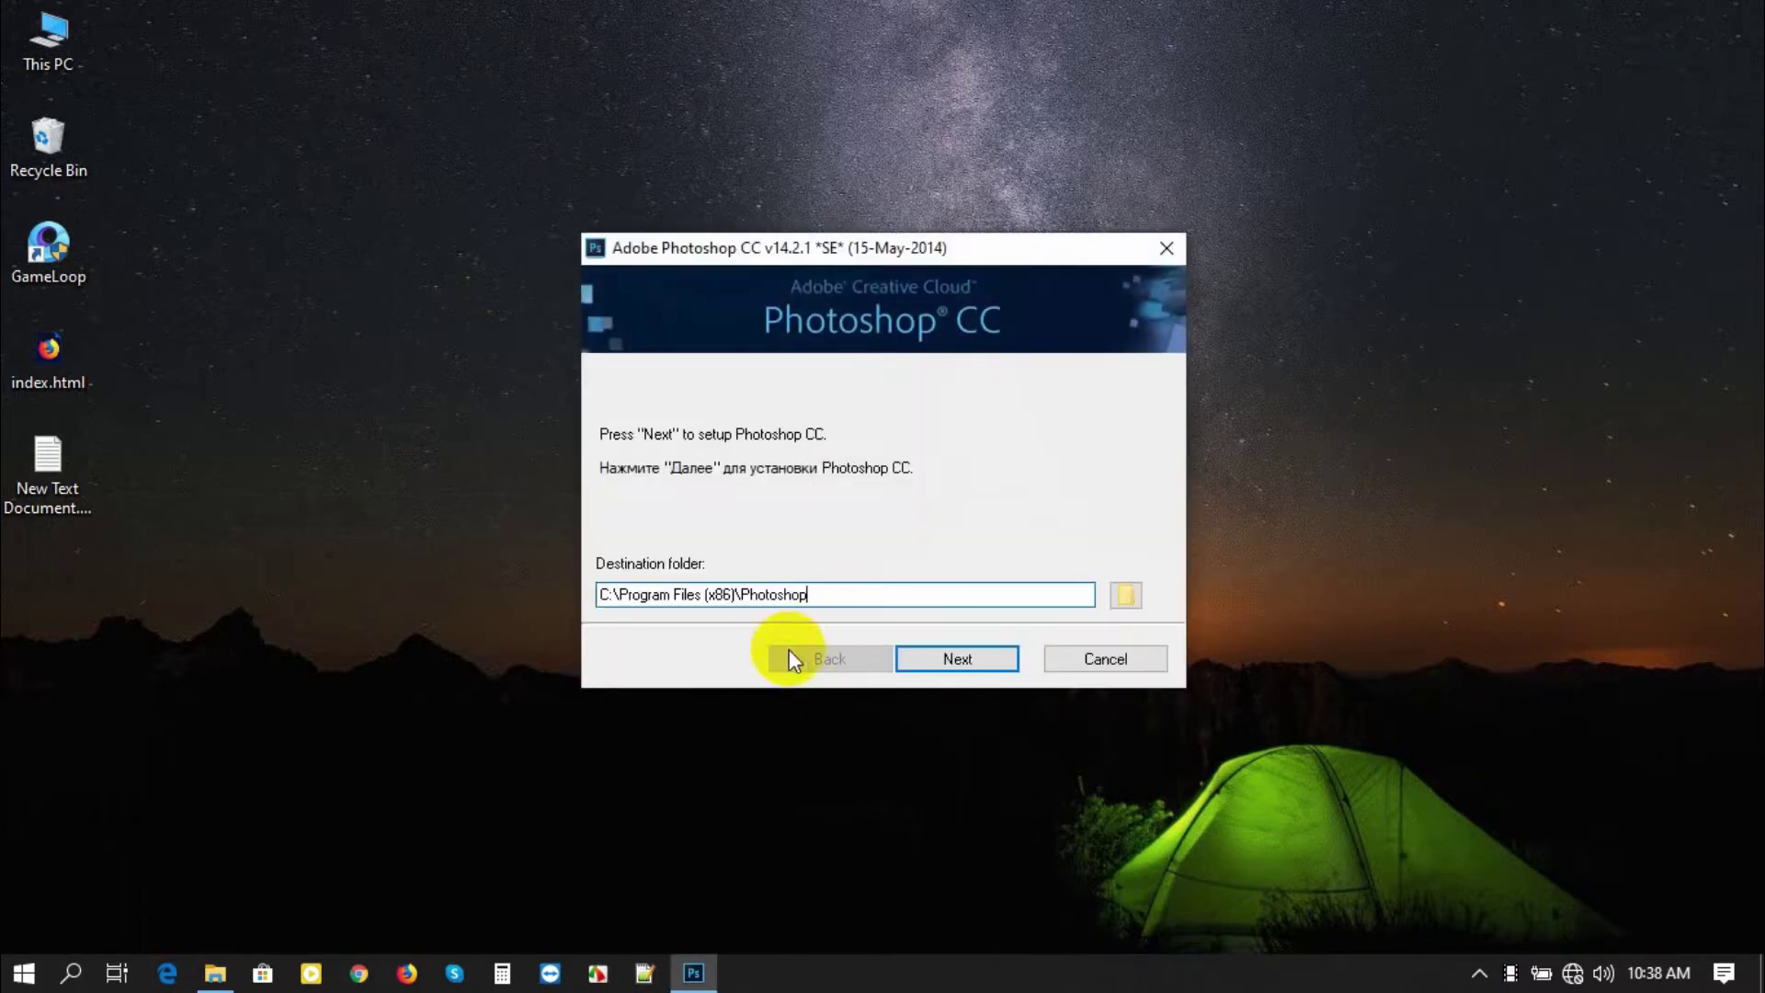
Start the Photoshop CC installation in C:\Program Files (x86)\Photoshop and refresh the desktop while it runs.
click(996, 658)
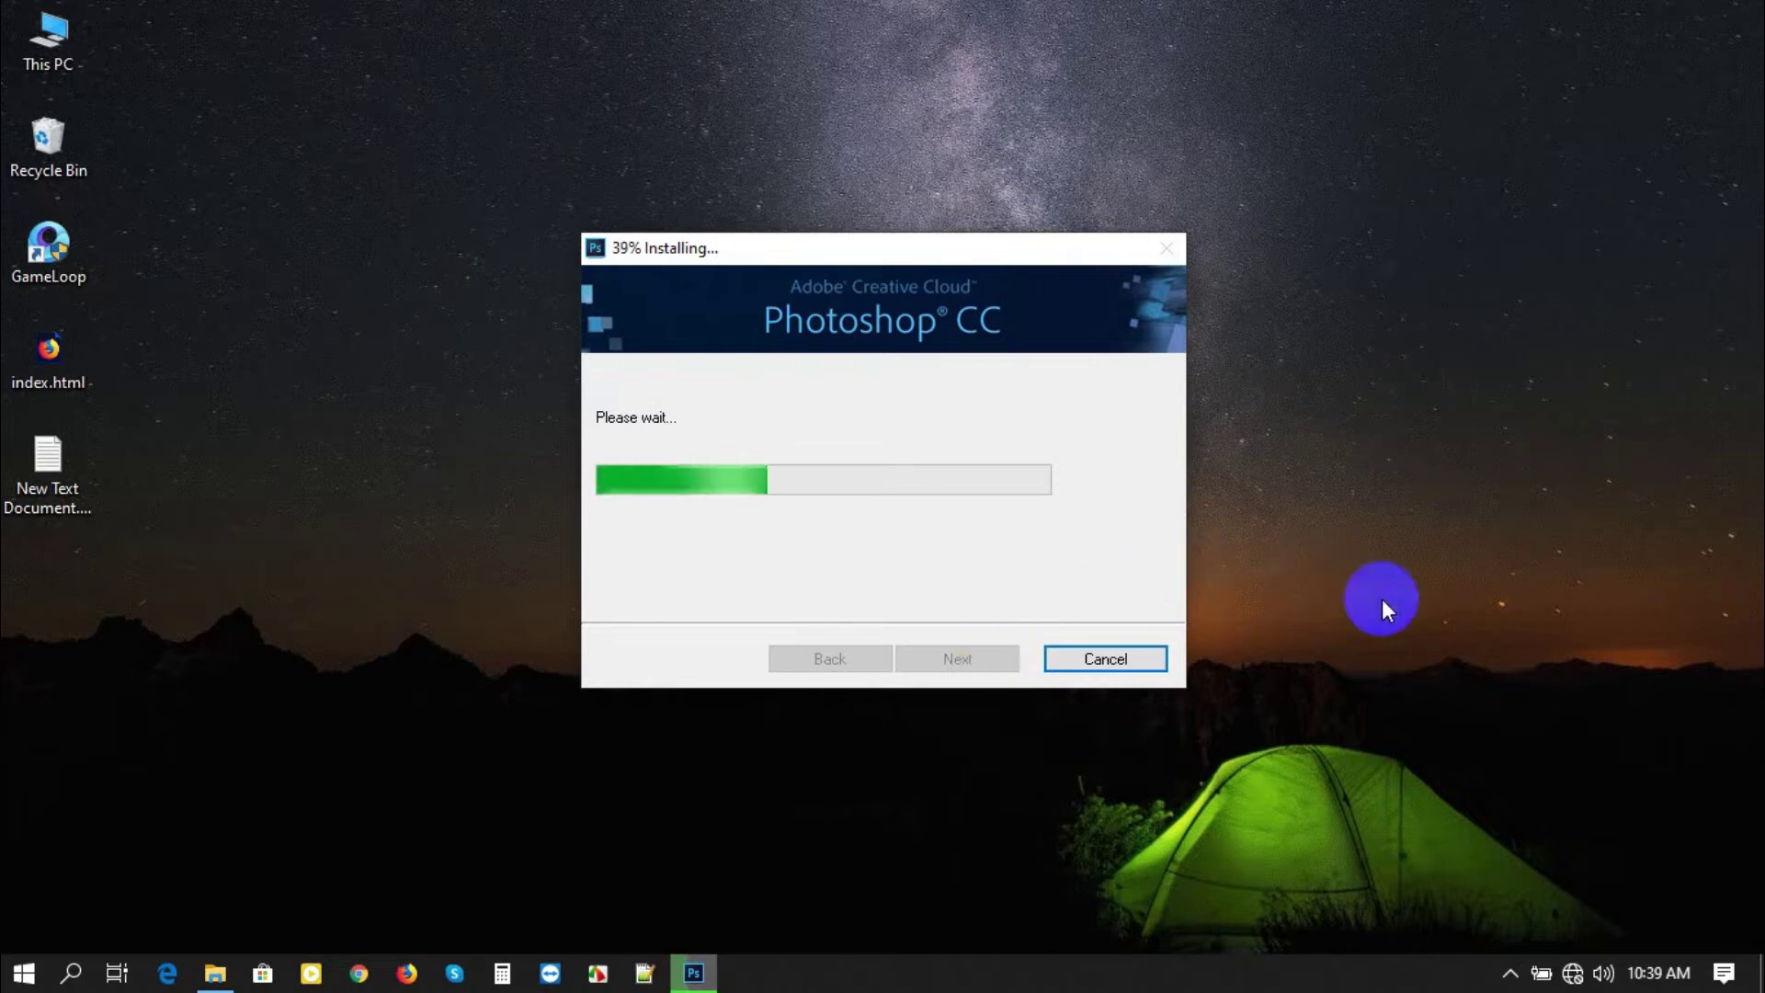
right_click(1454, 636)
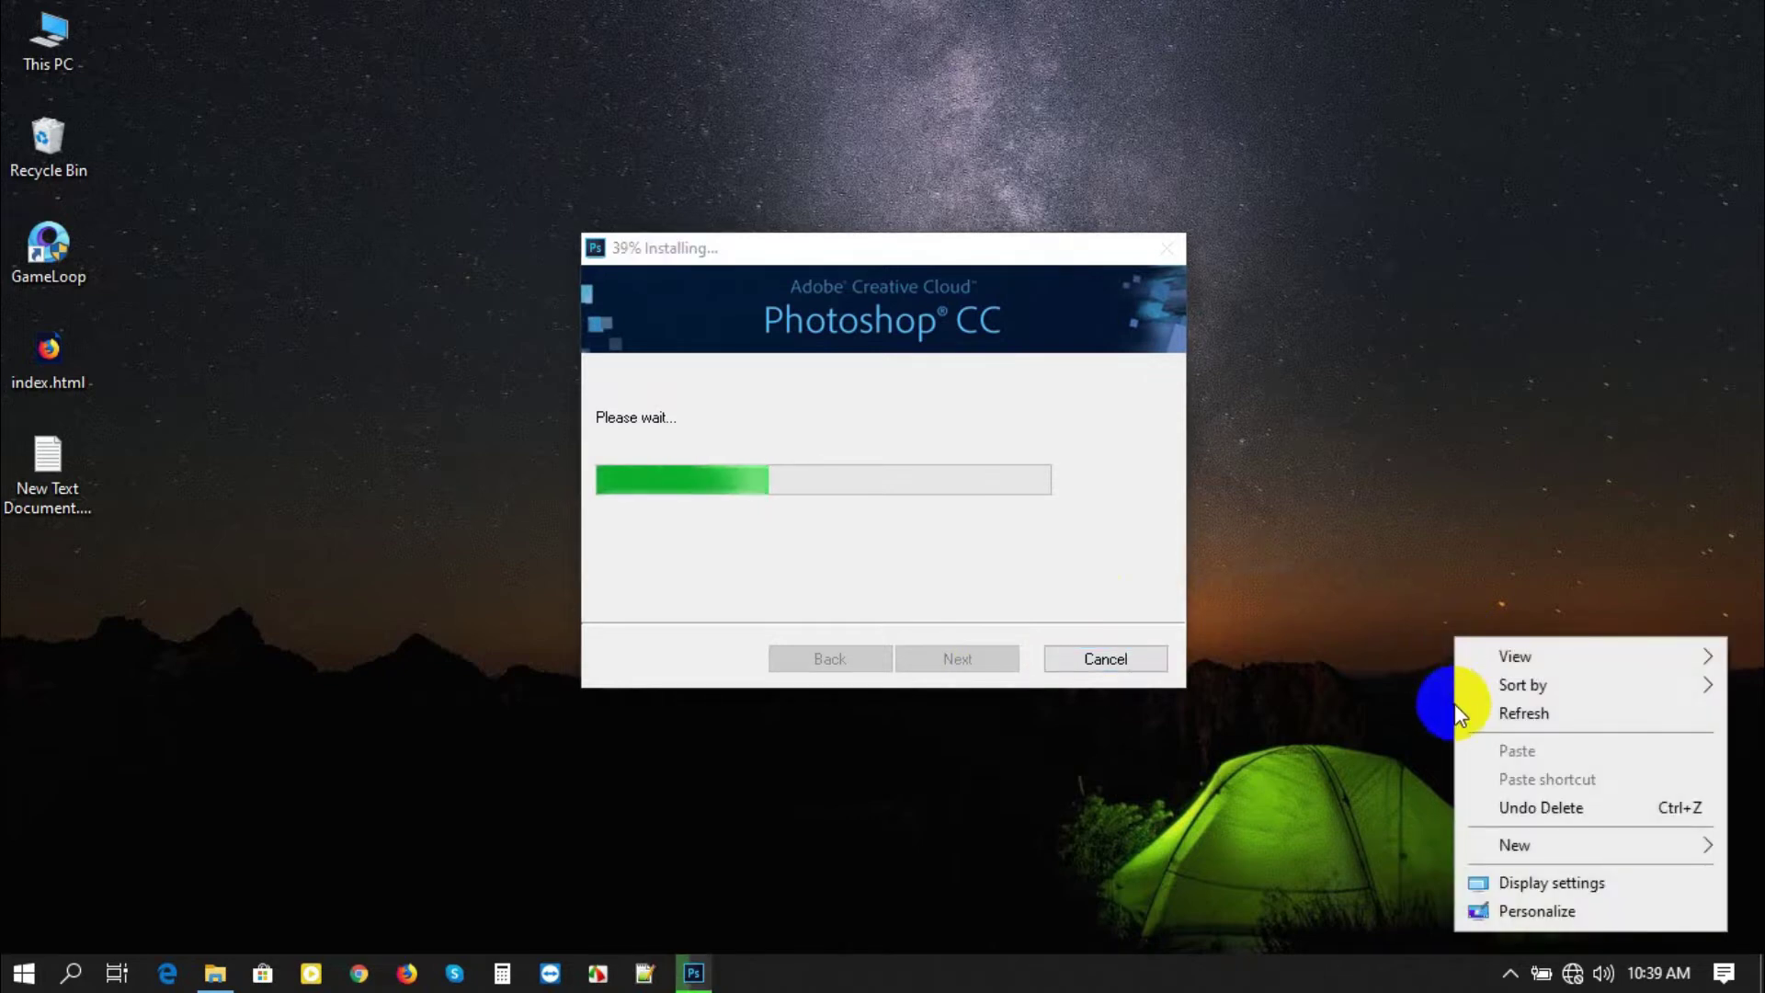
click(1474, 722)
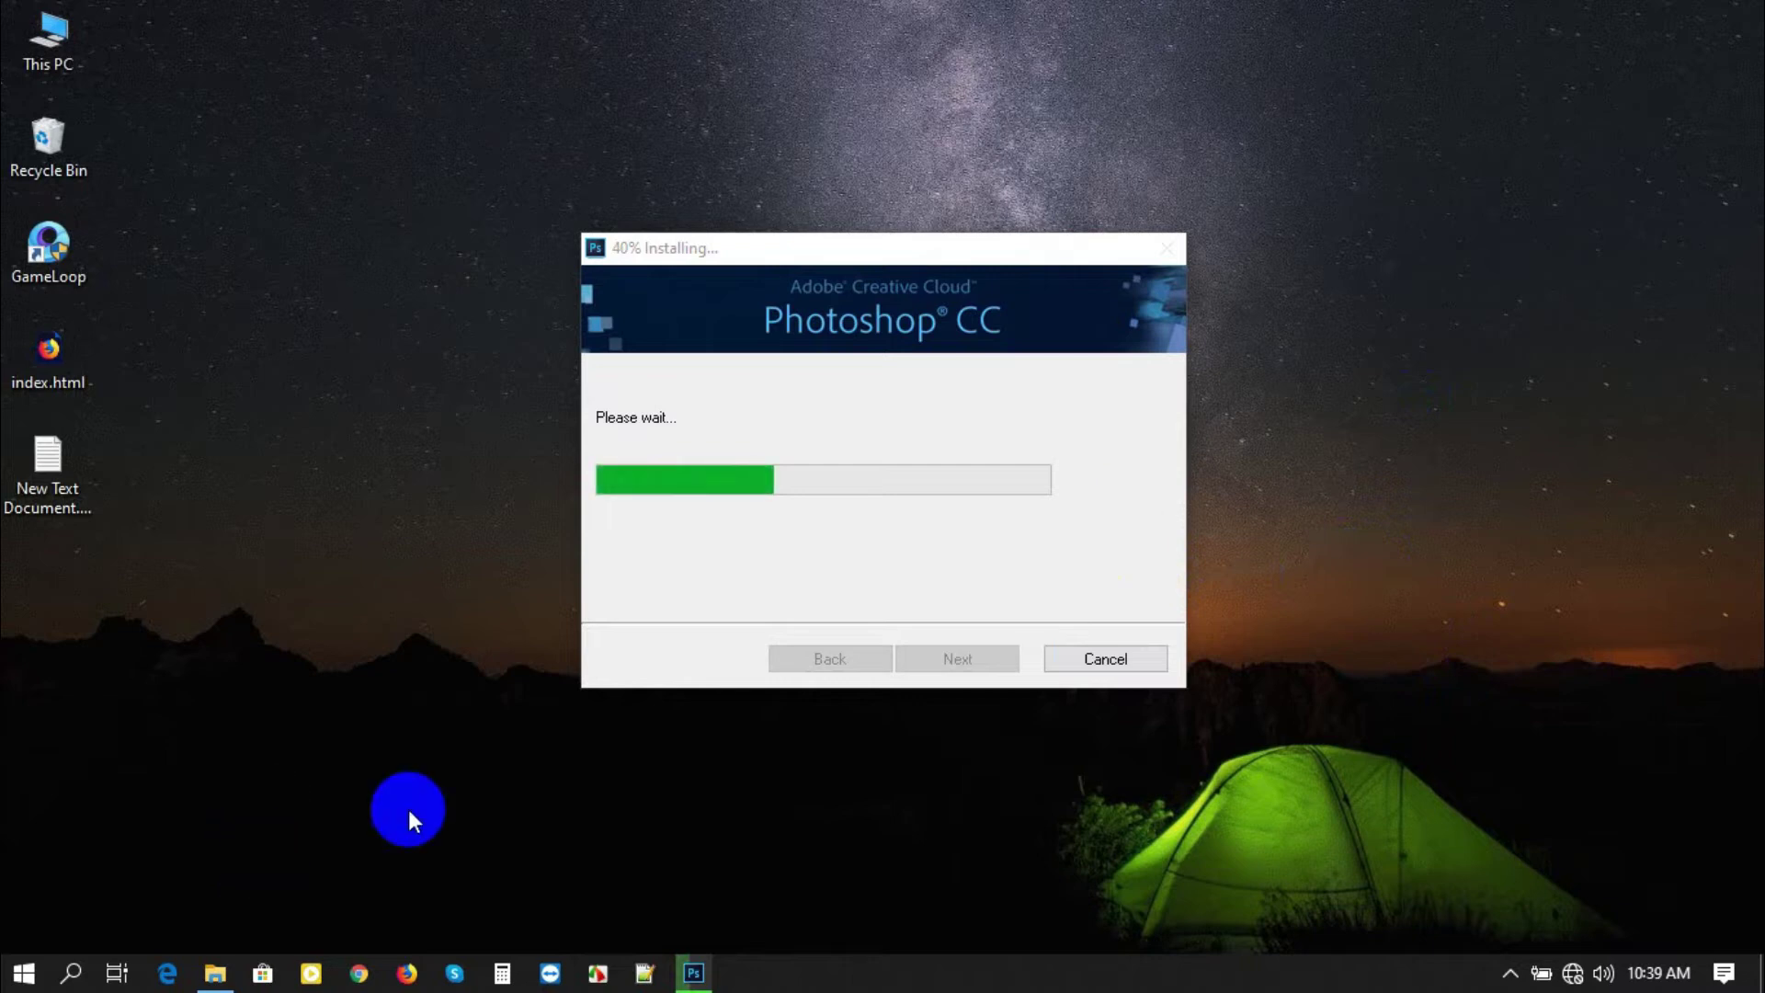
click(608, 978)
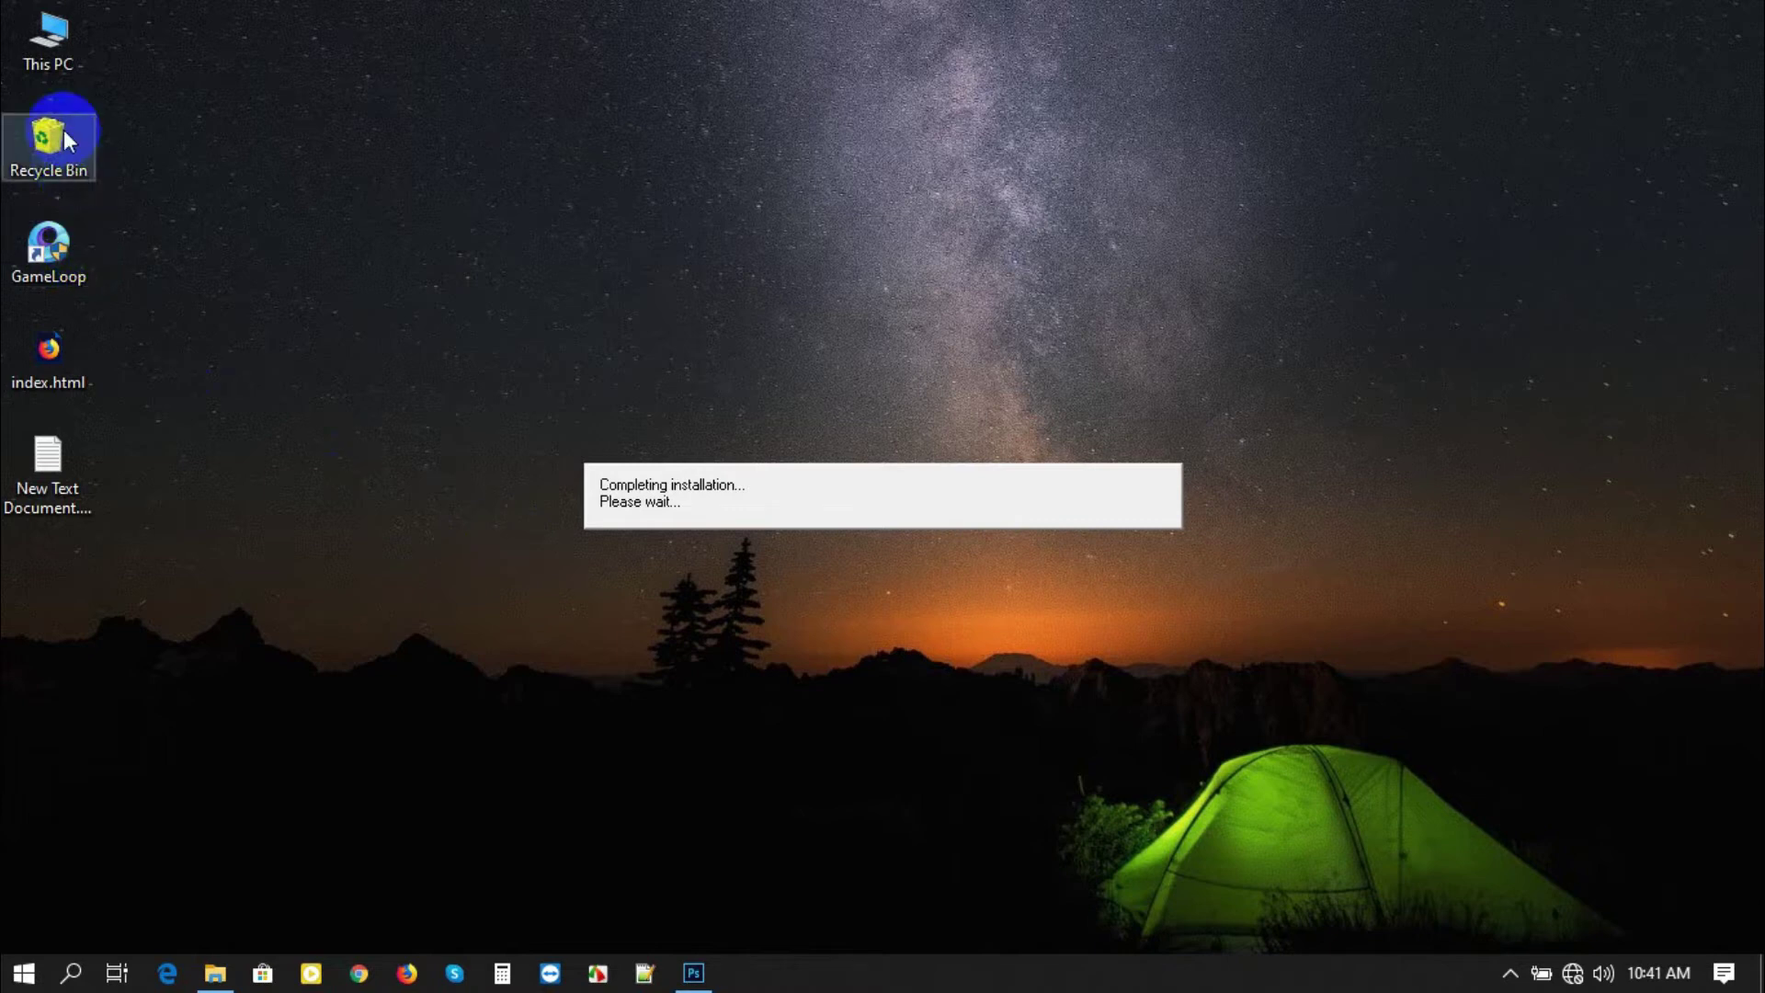
Empty the Recycle Bin, permanently deleting the Youtube Video folder, and refresh the desktop.
right_click(24, 175)
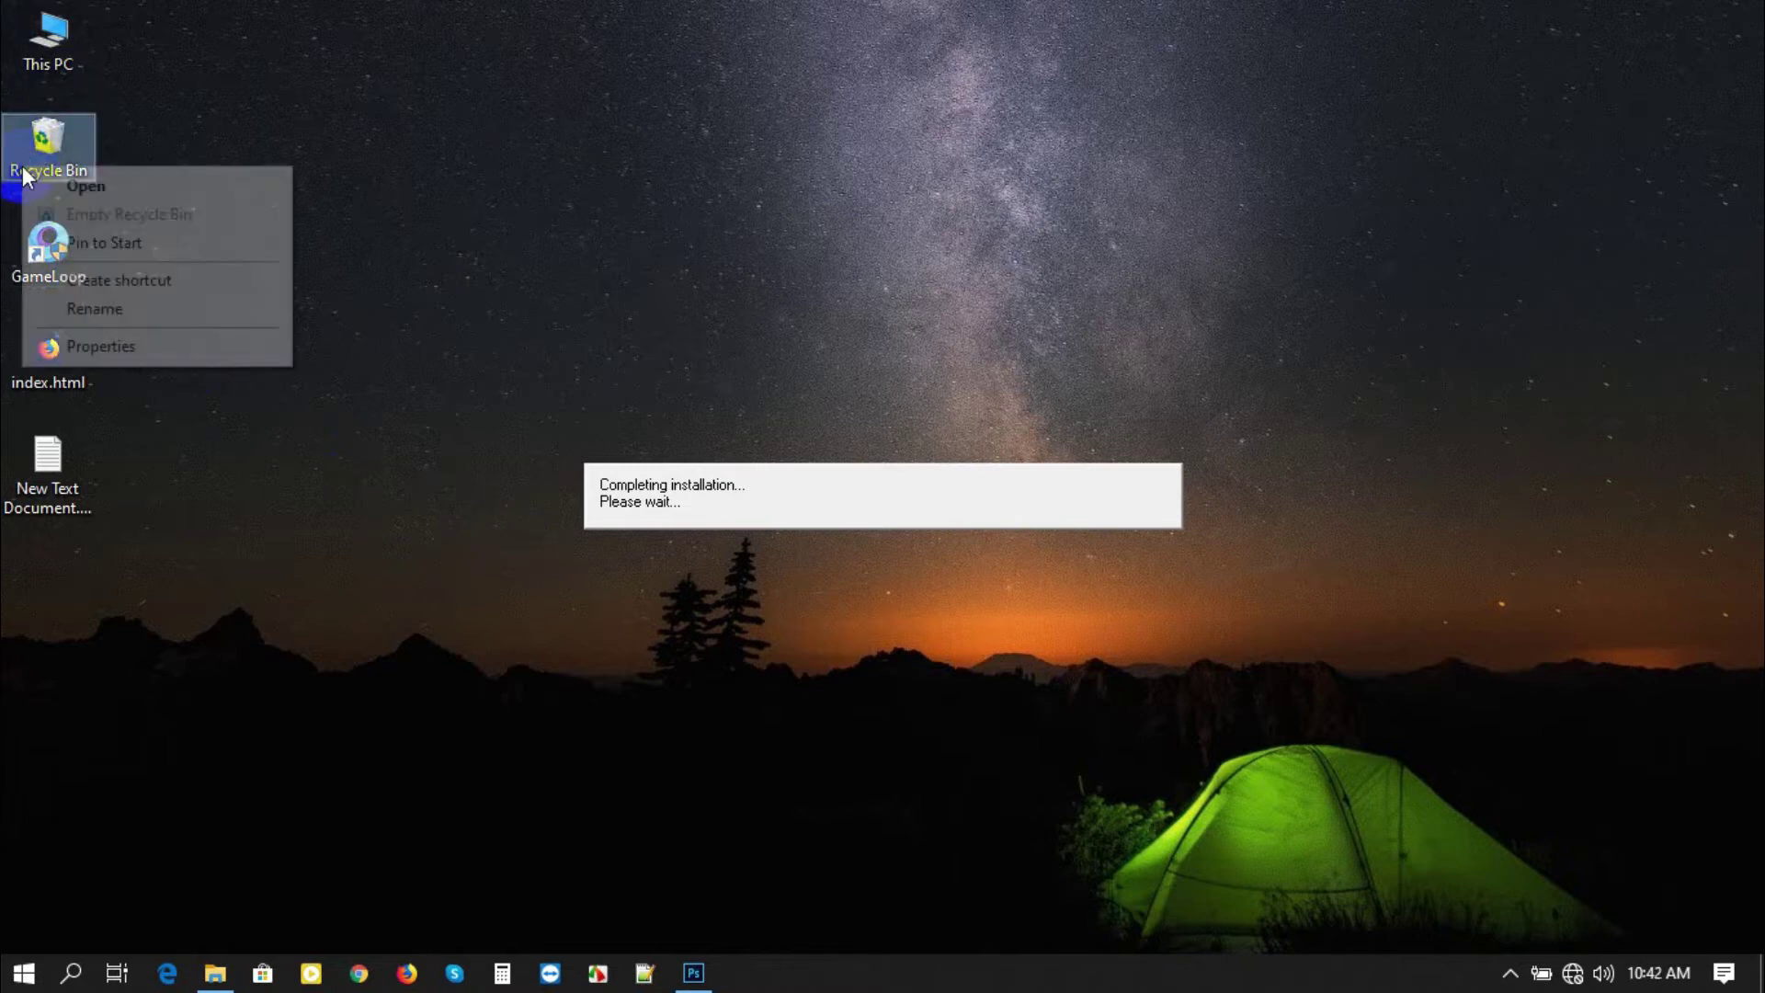
click(48, 217)
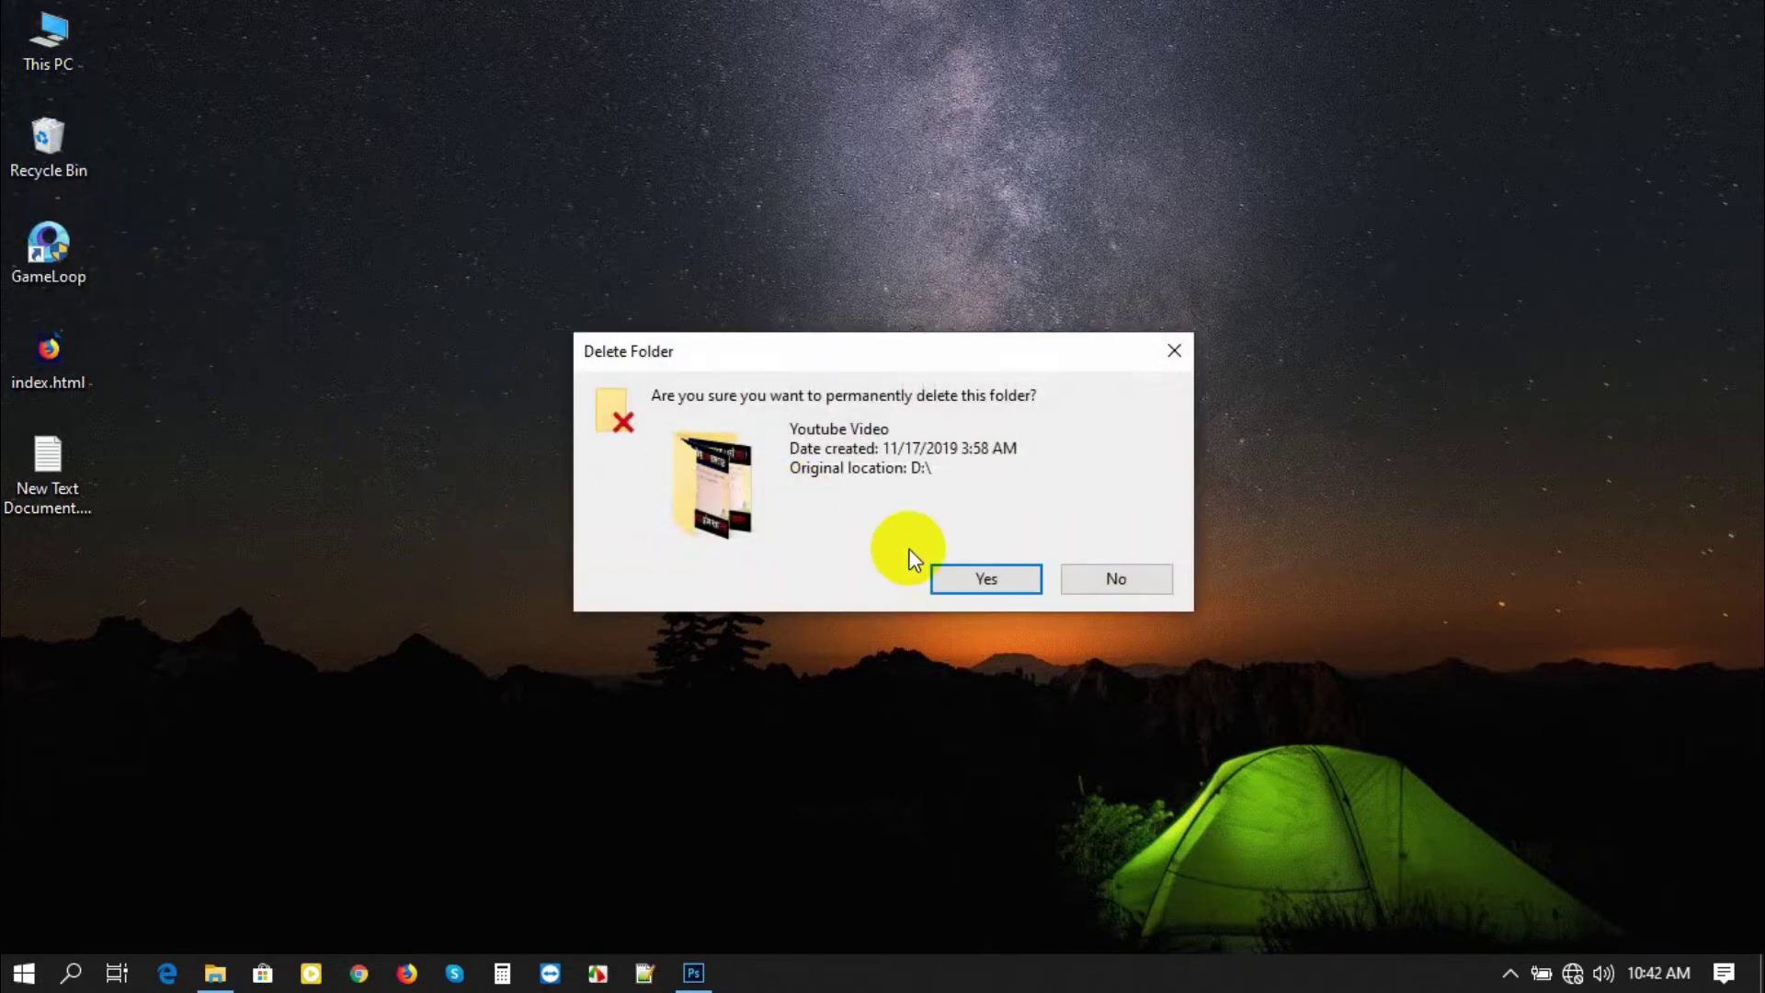
click(951, 576)
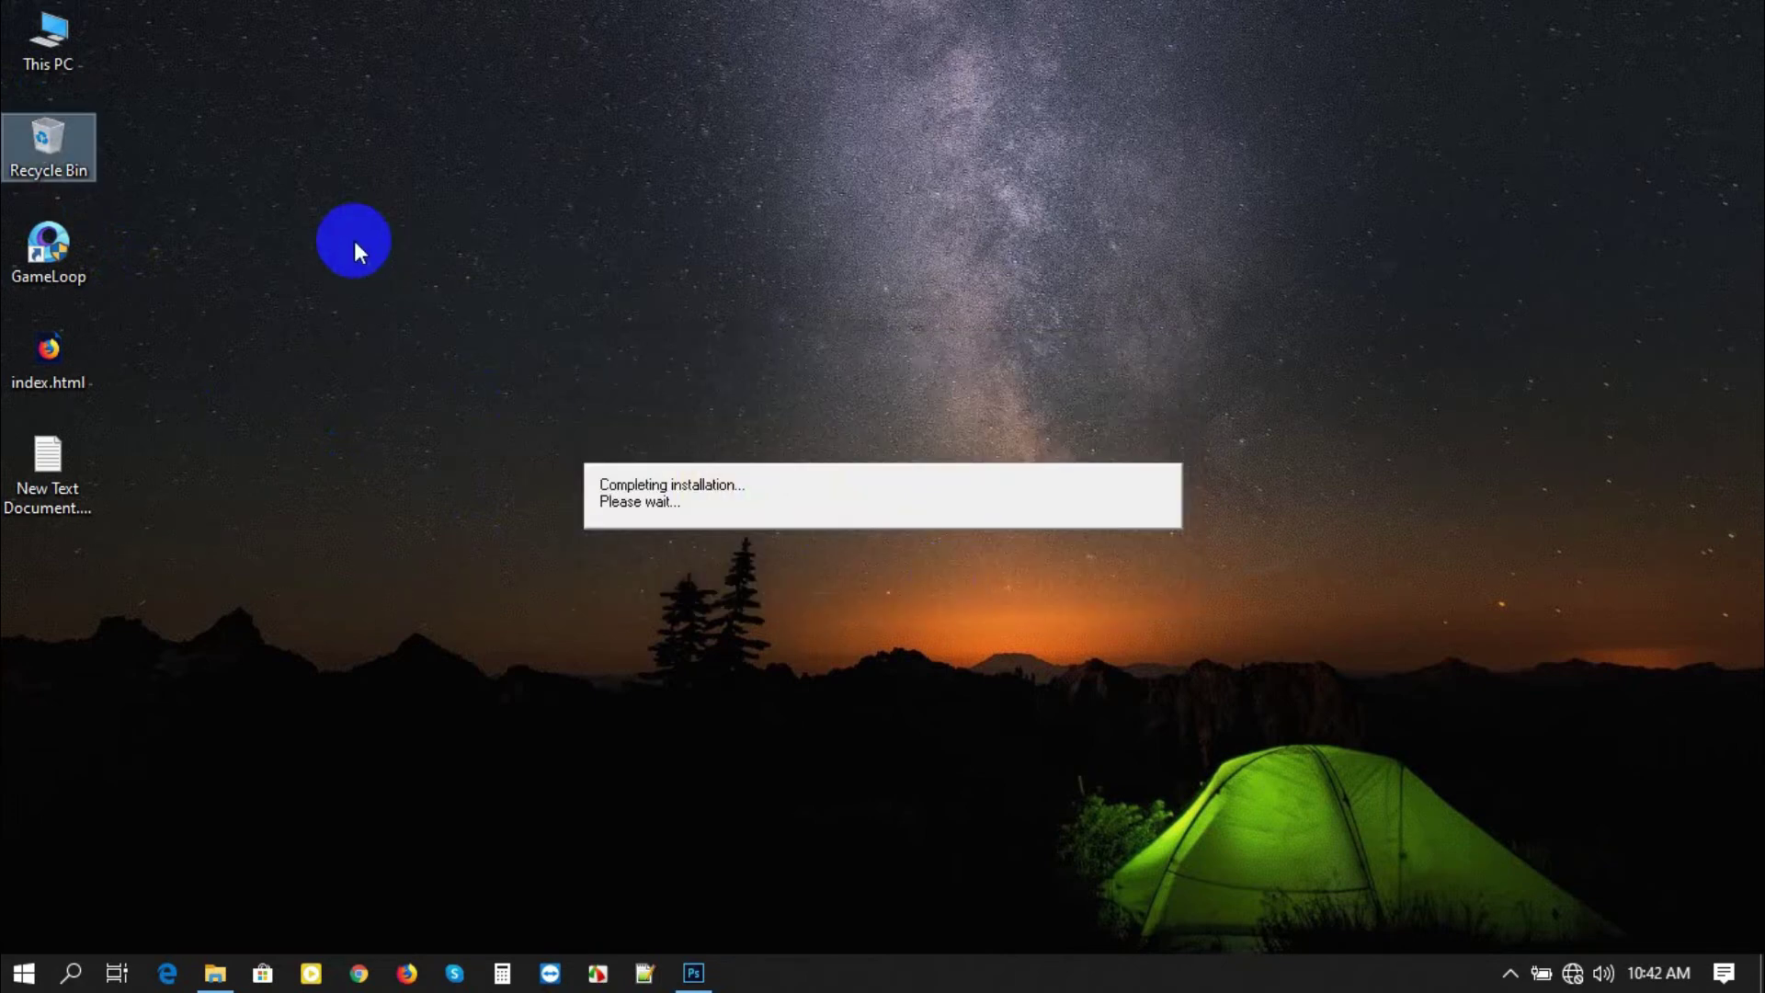
right_click(306, 247)
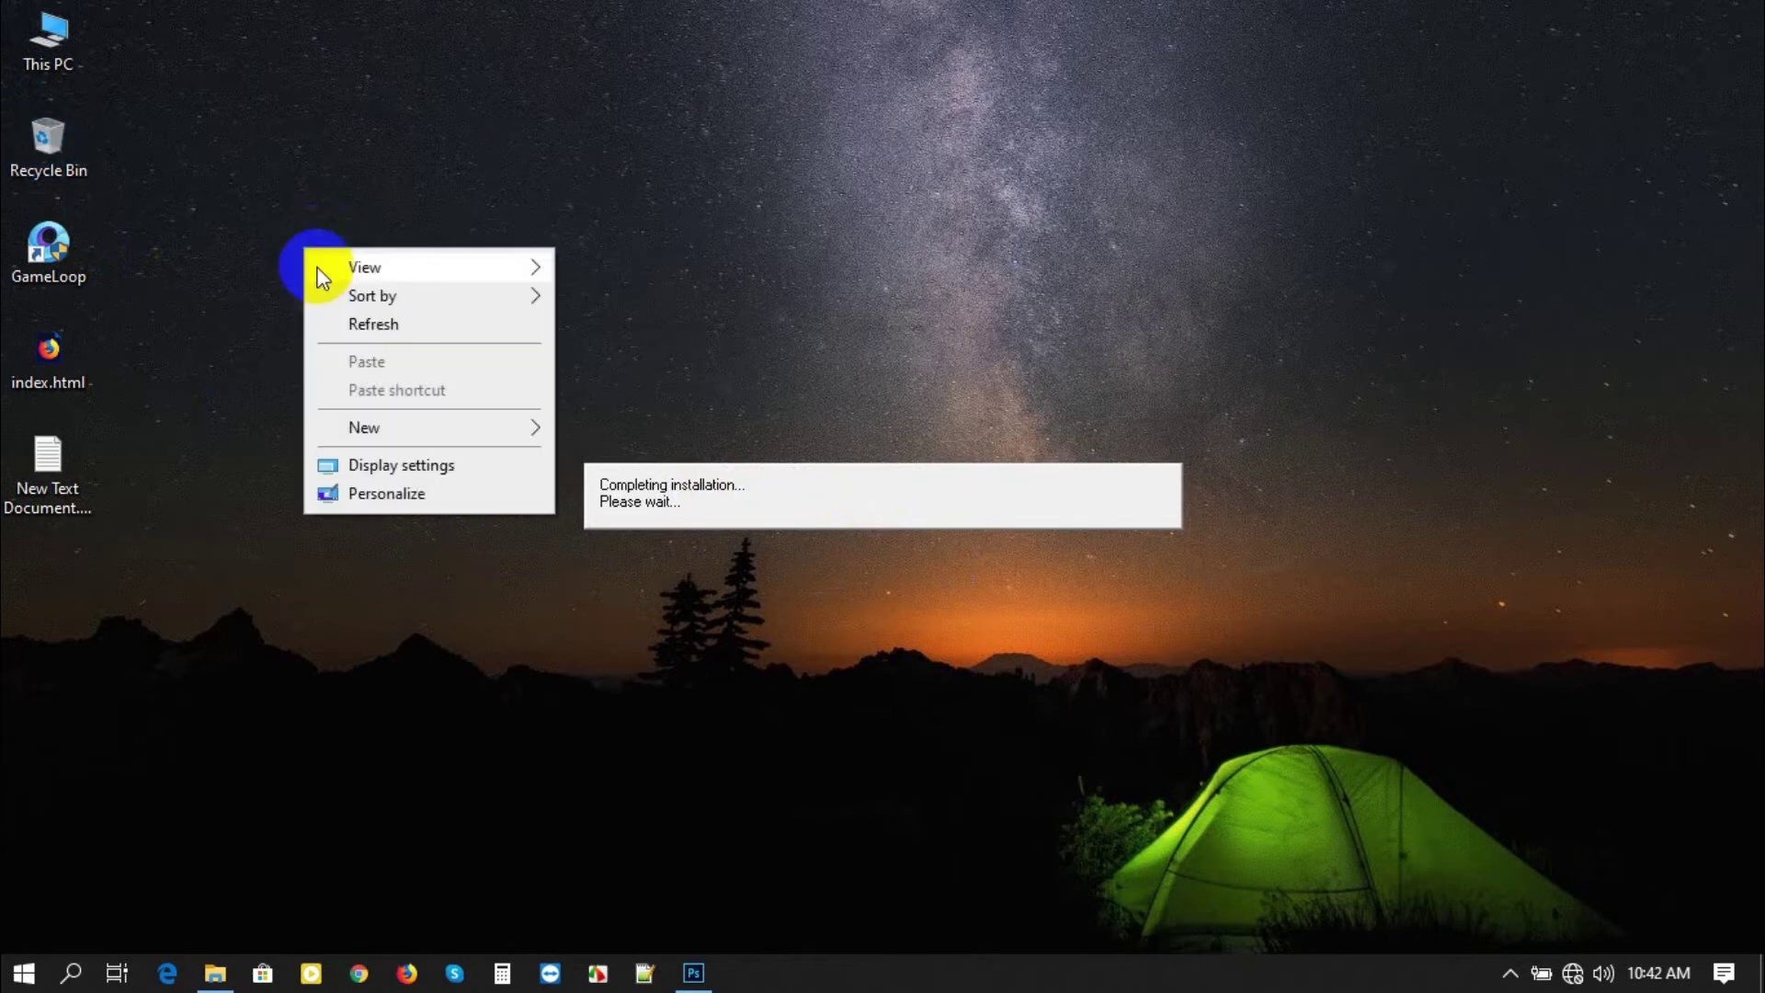
click(364, 322)
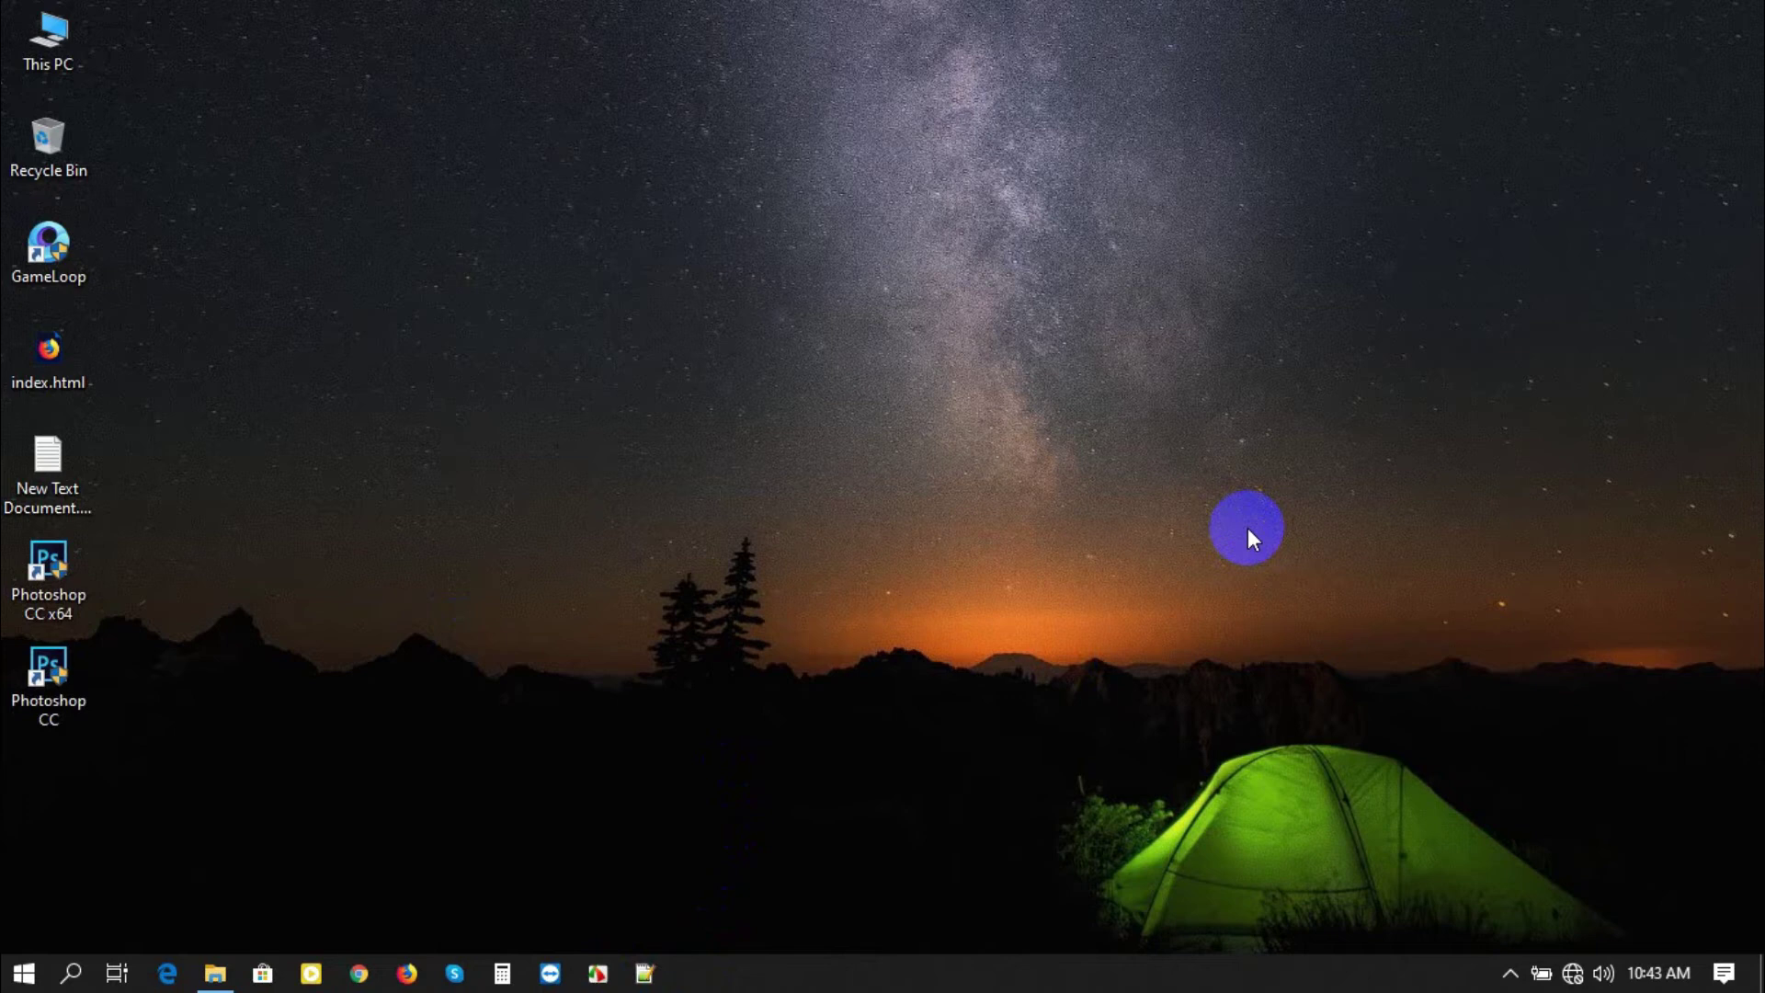
Launch Photoshop CC x64 from the desktop, expand its collapsed panel dock, and close the program.
right_click(317, 499)
click(361, 524)
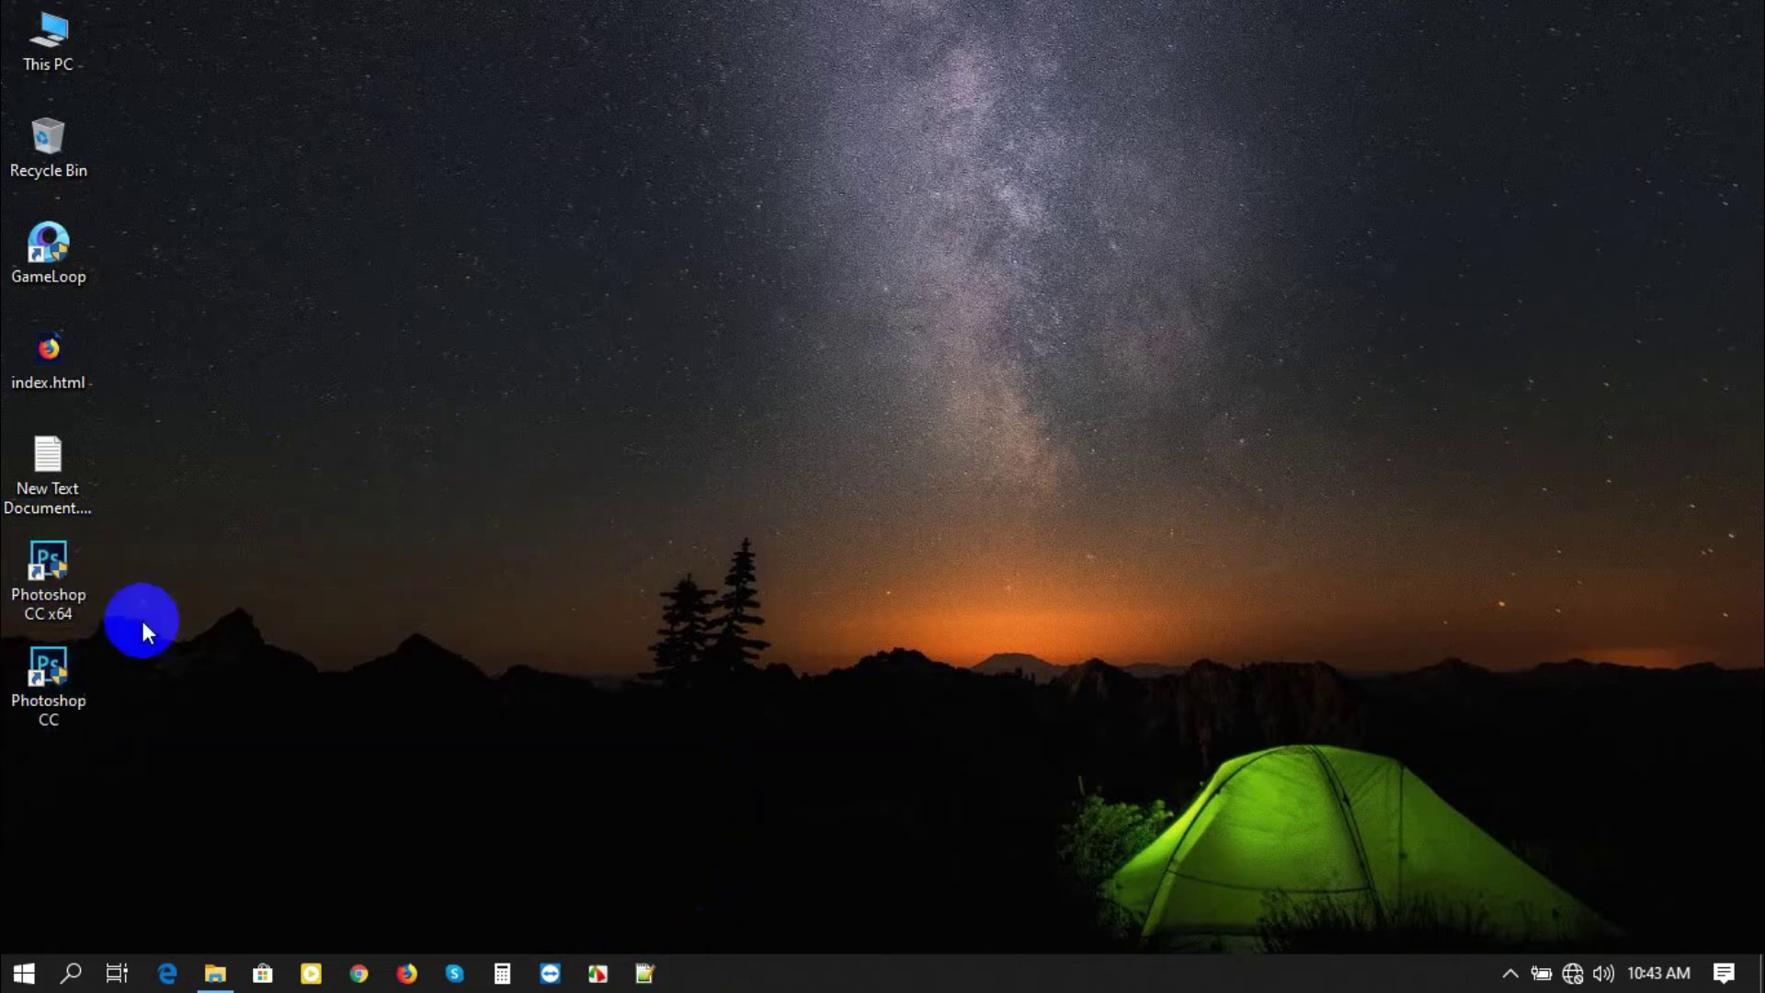
double_click(40, 575)
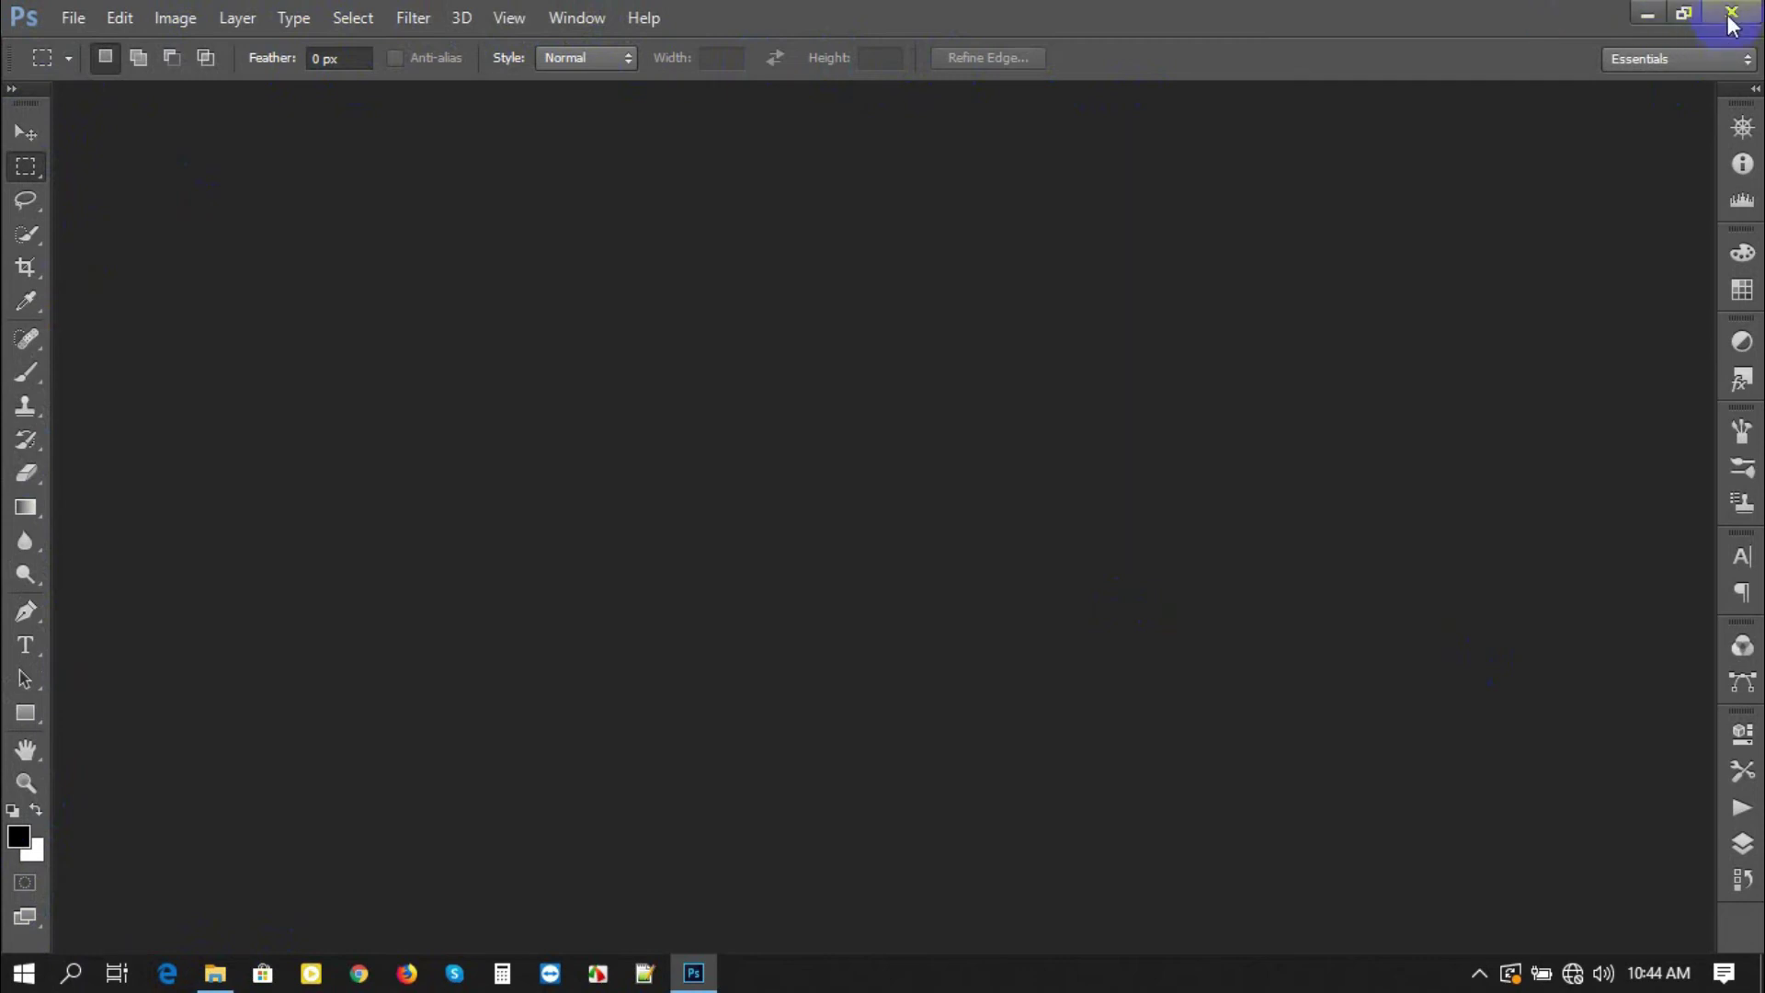
click(1752, 90)
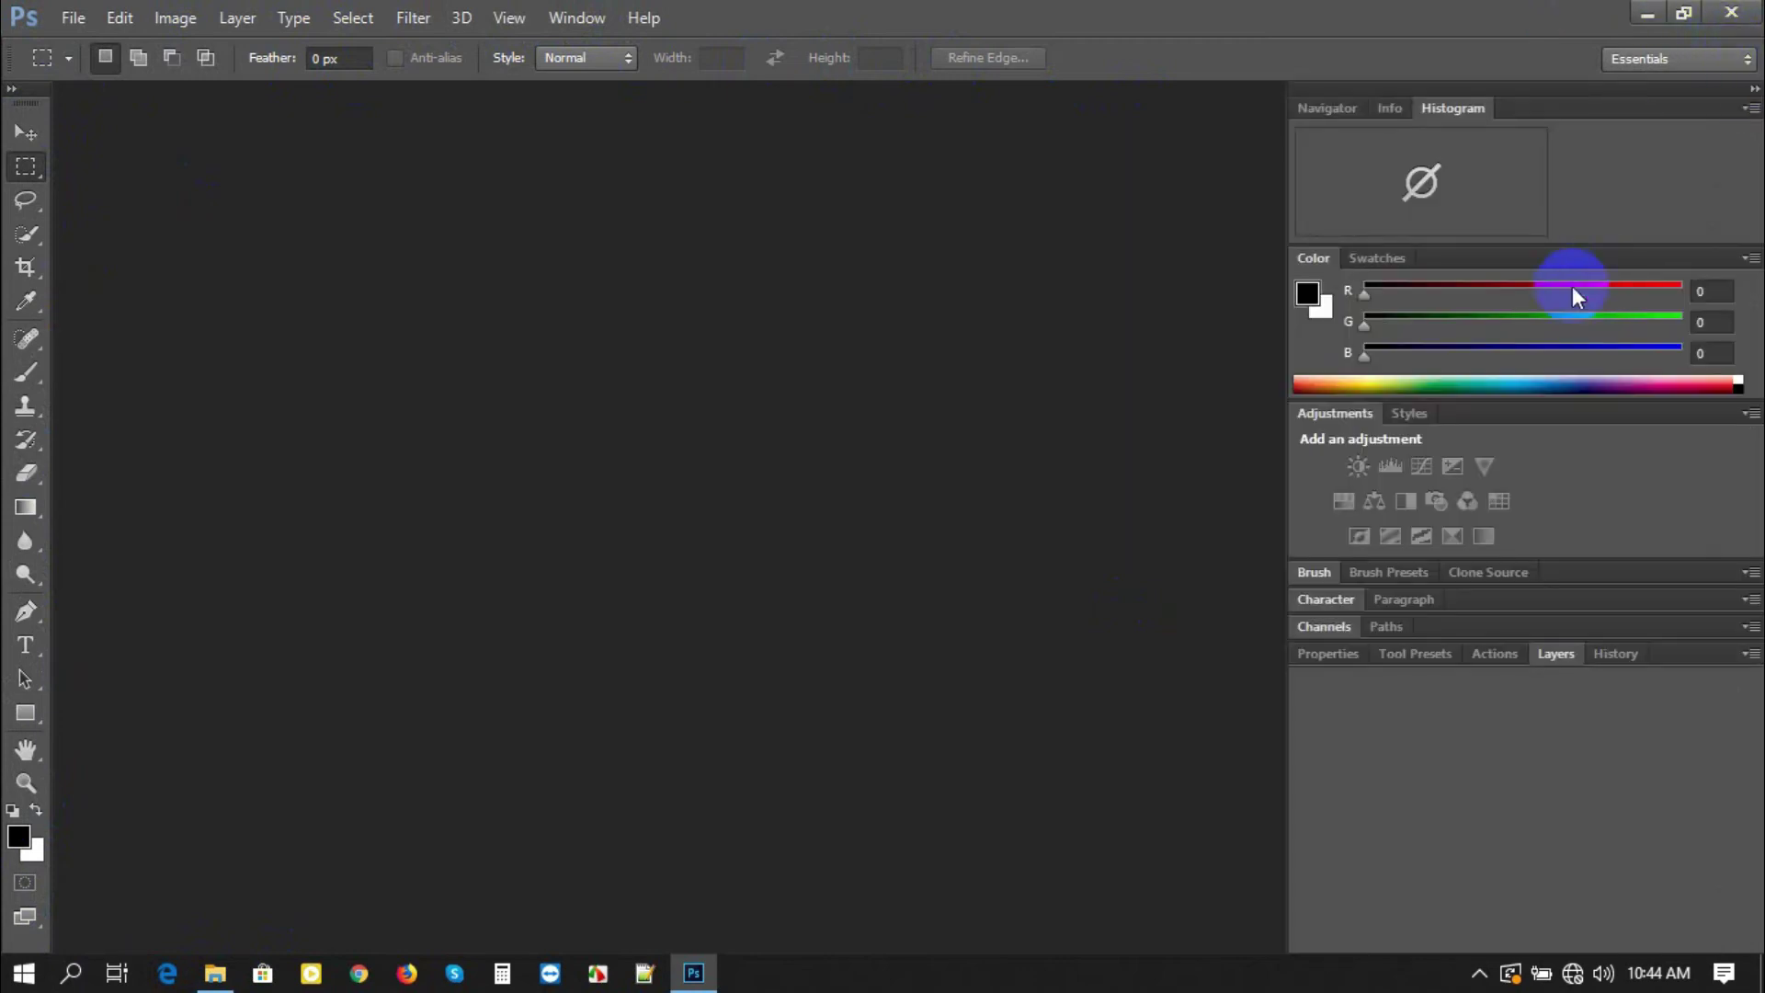
click(1730, 12)
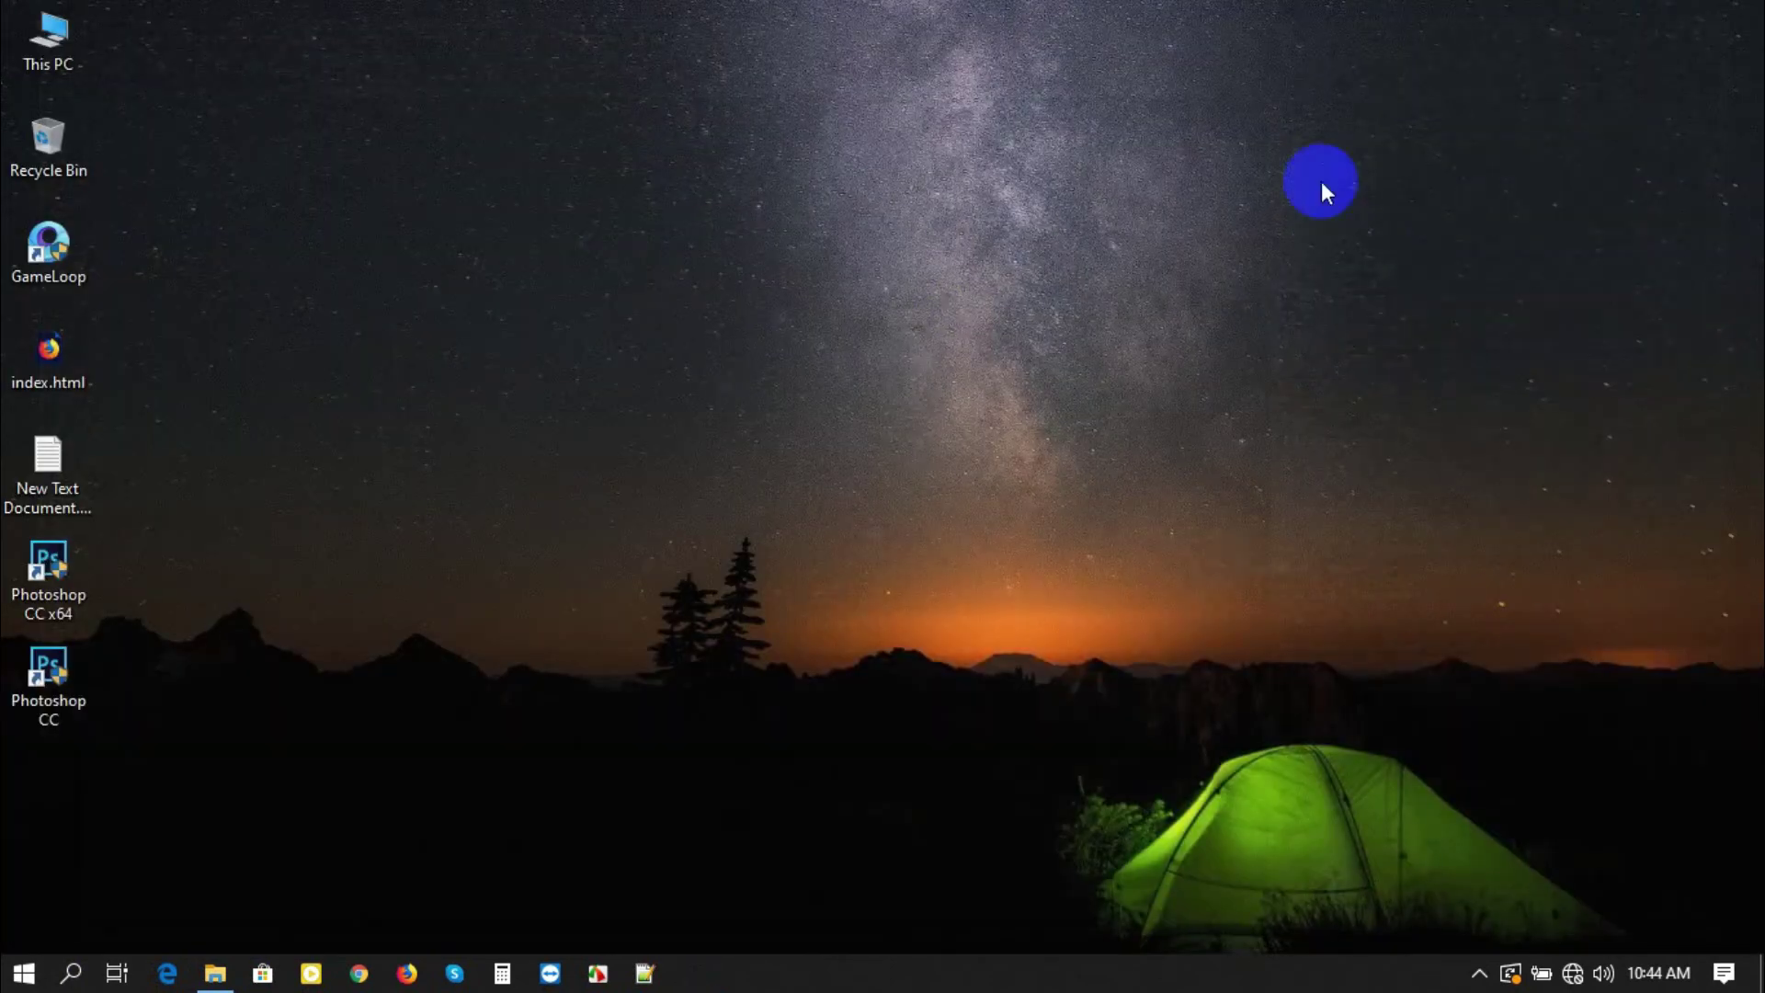
Launch the other Photoshop CC version from the desktop, check the Windows Update page while it loads, and close both windows.
click(41, 691)
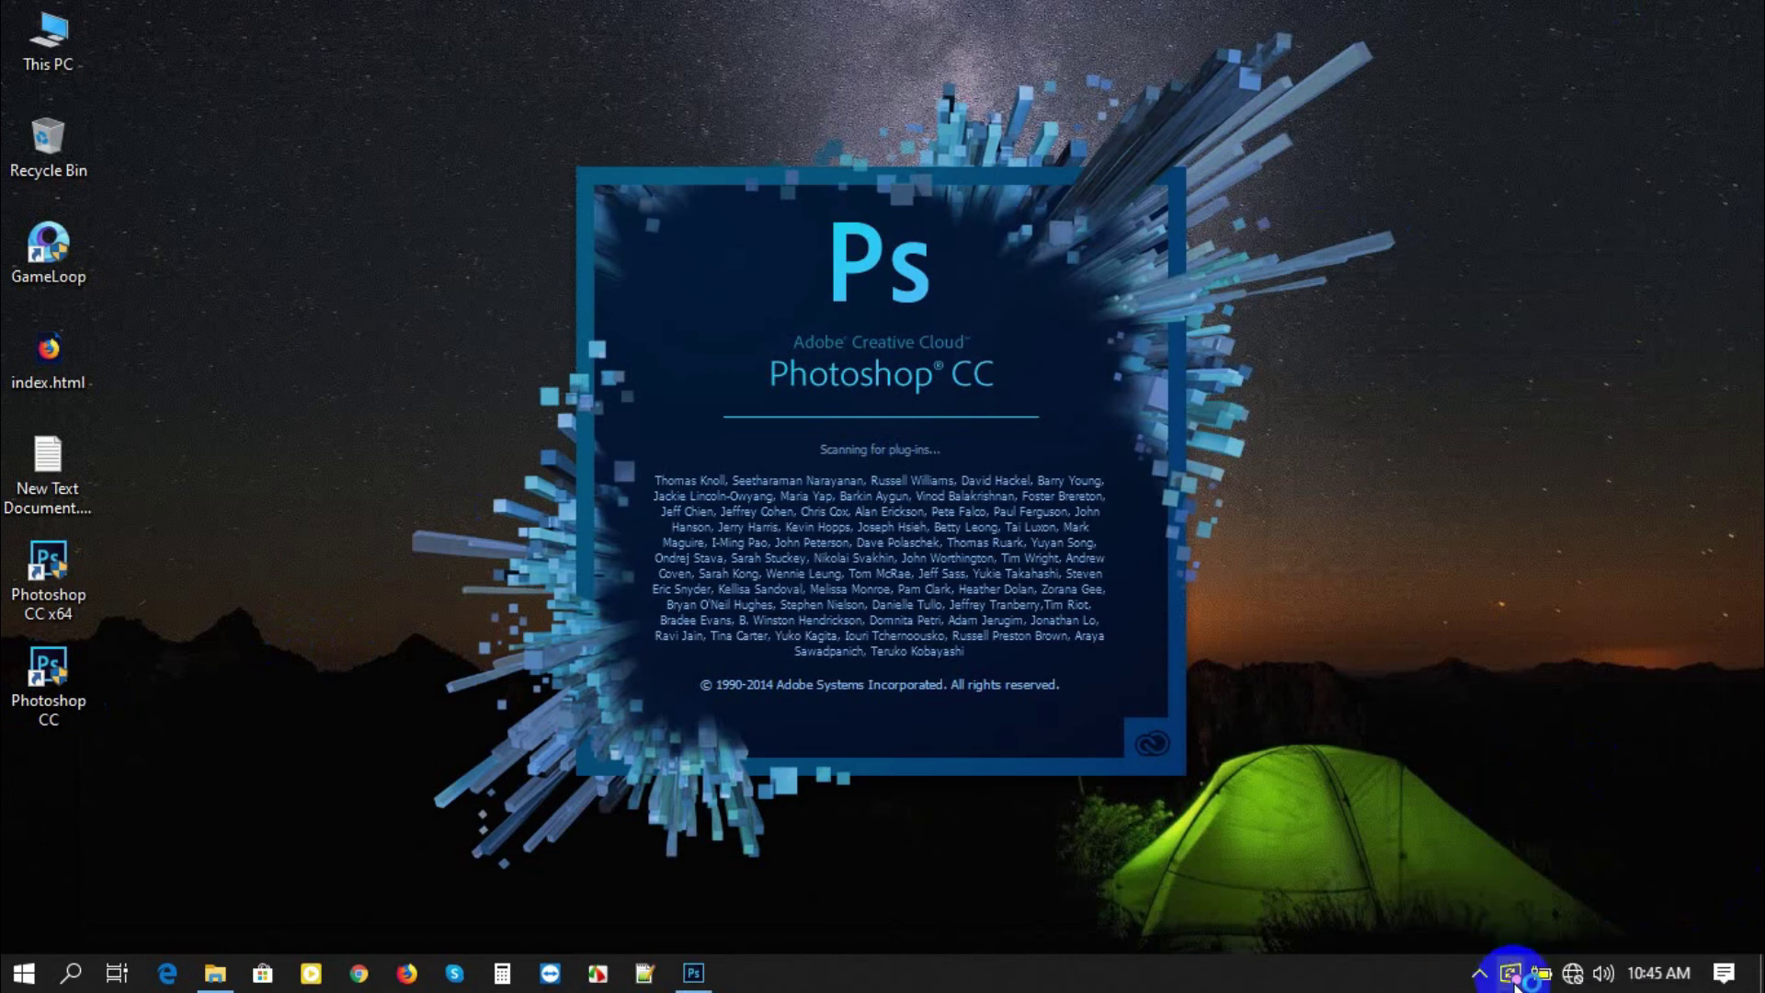
click(1512, 976)
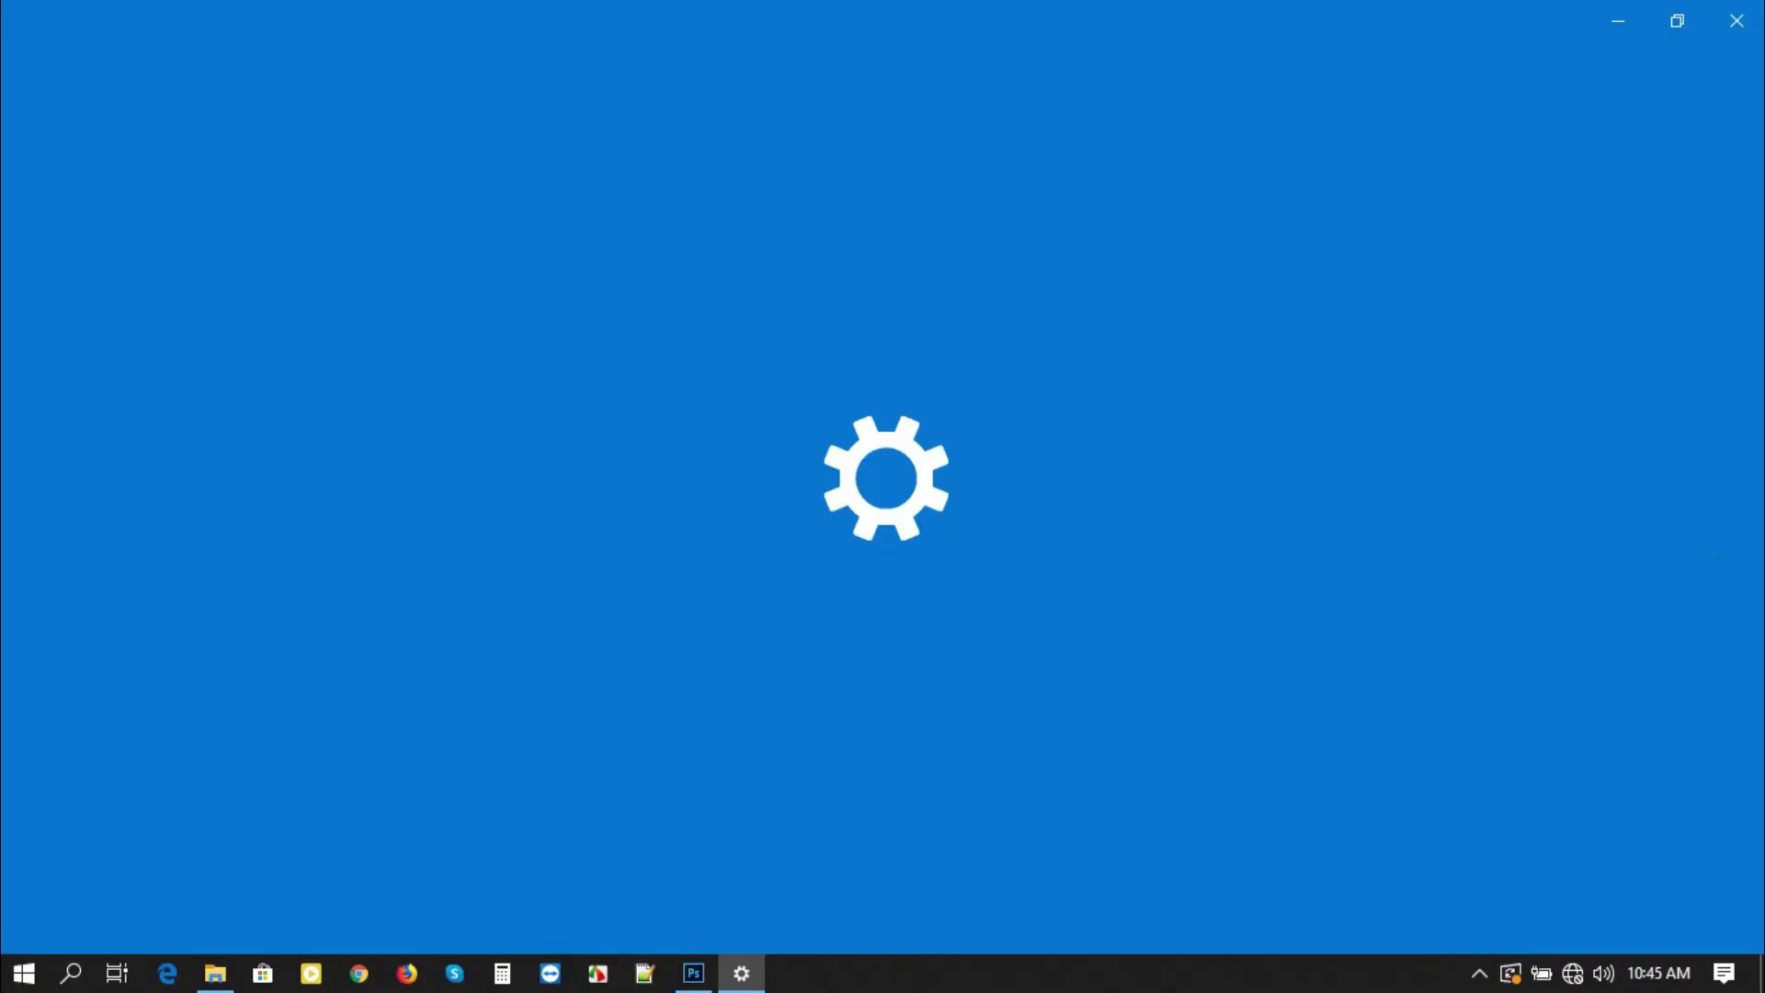
click(1740, 24)
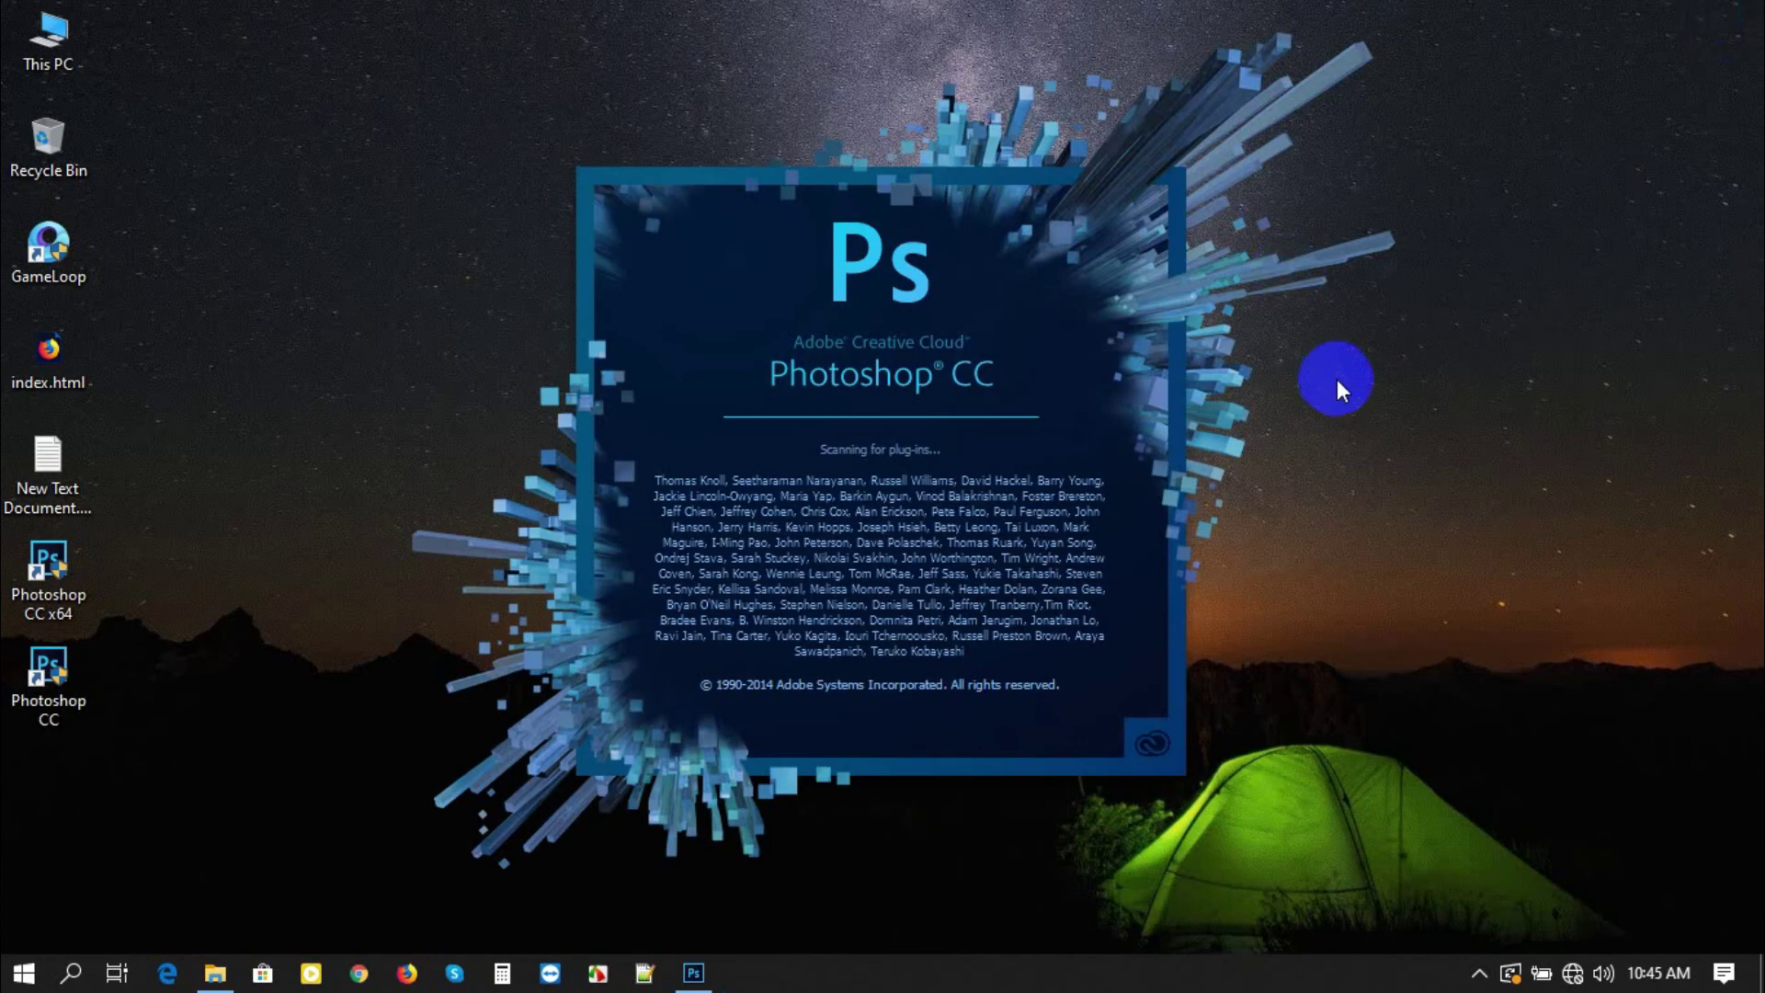
click(1511, 974)
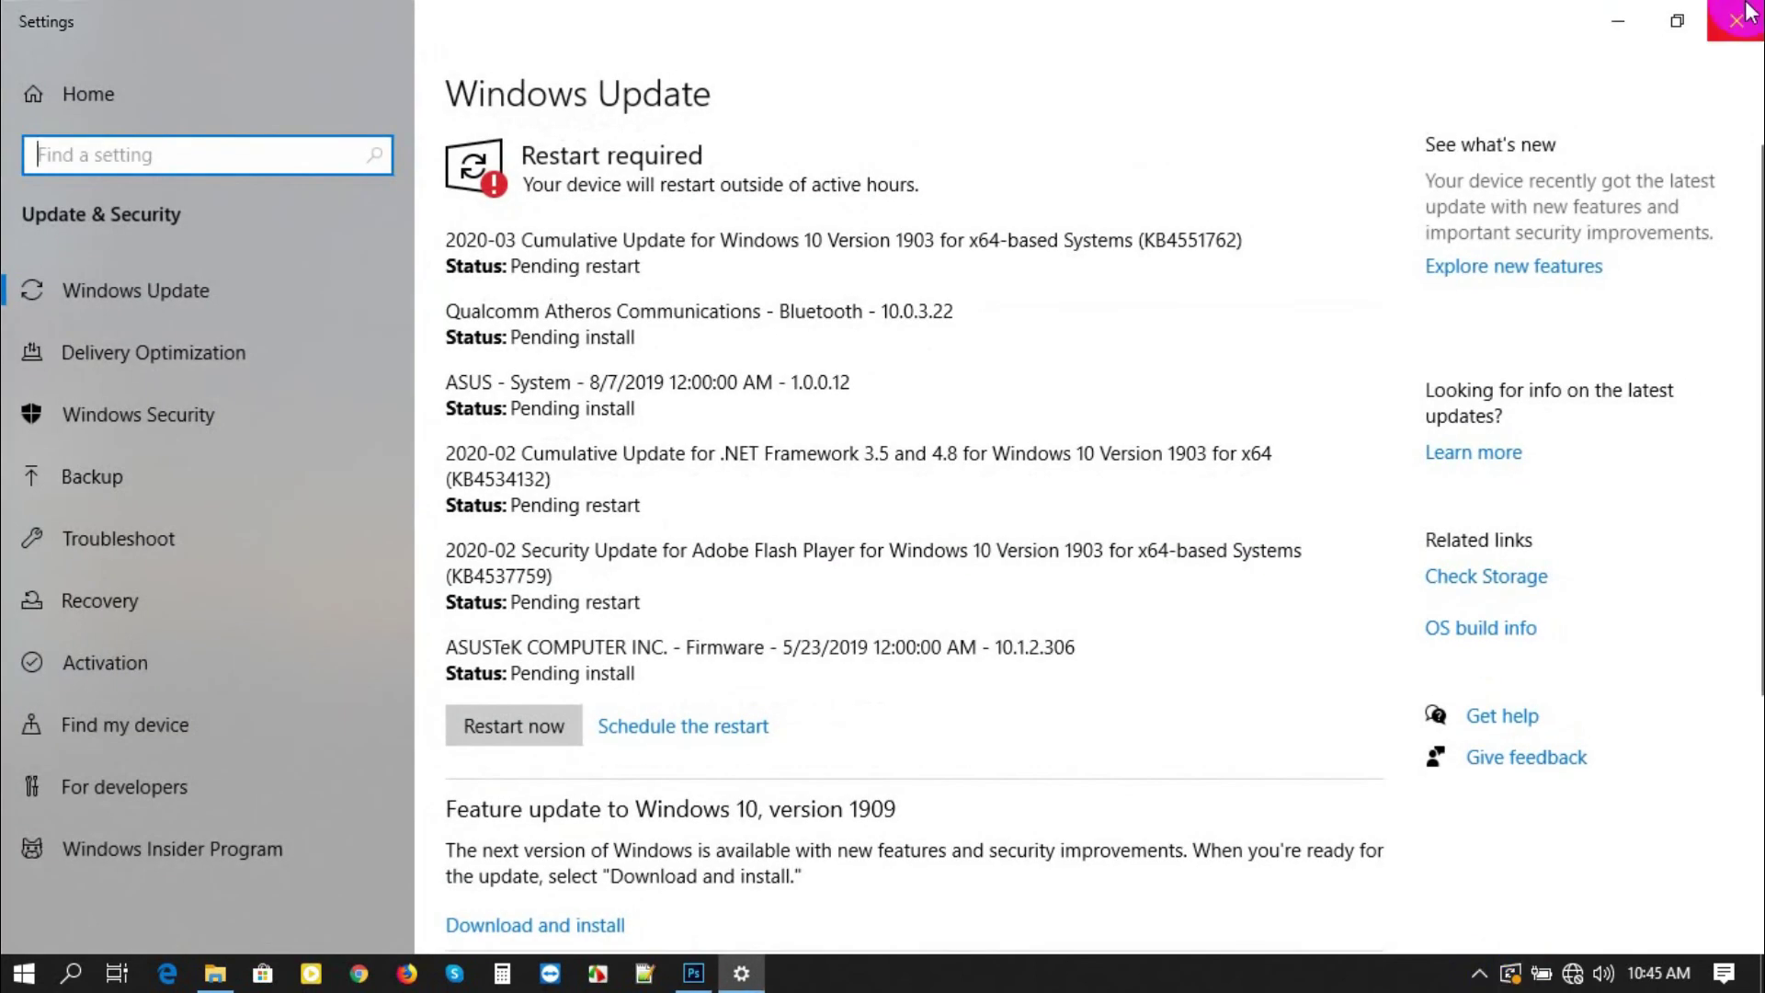
click(1747, 15)
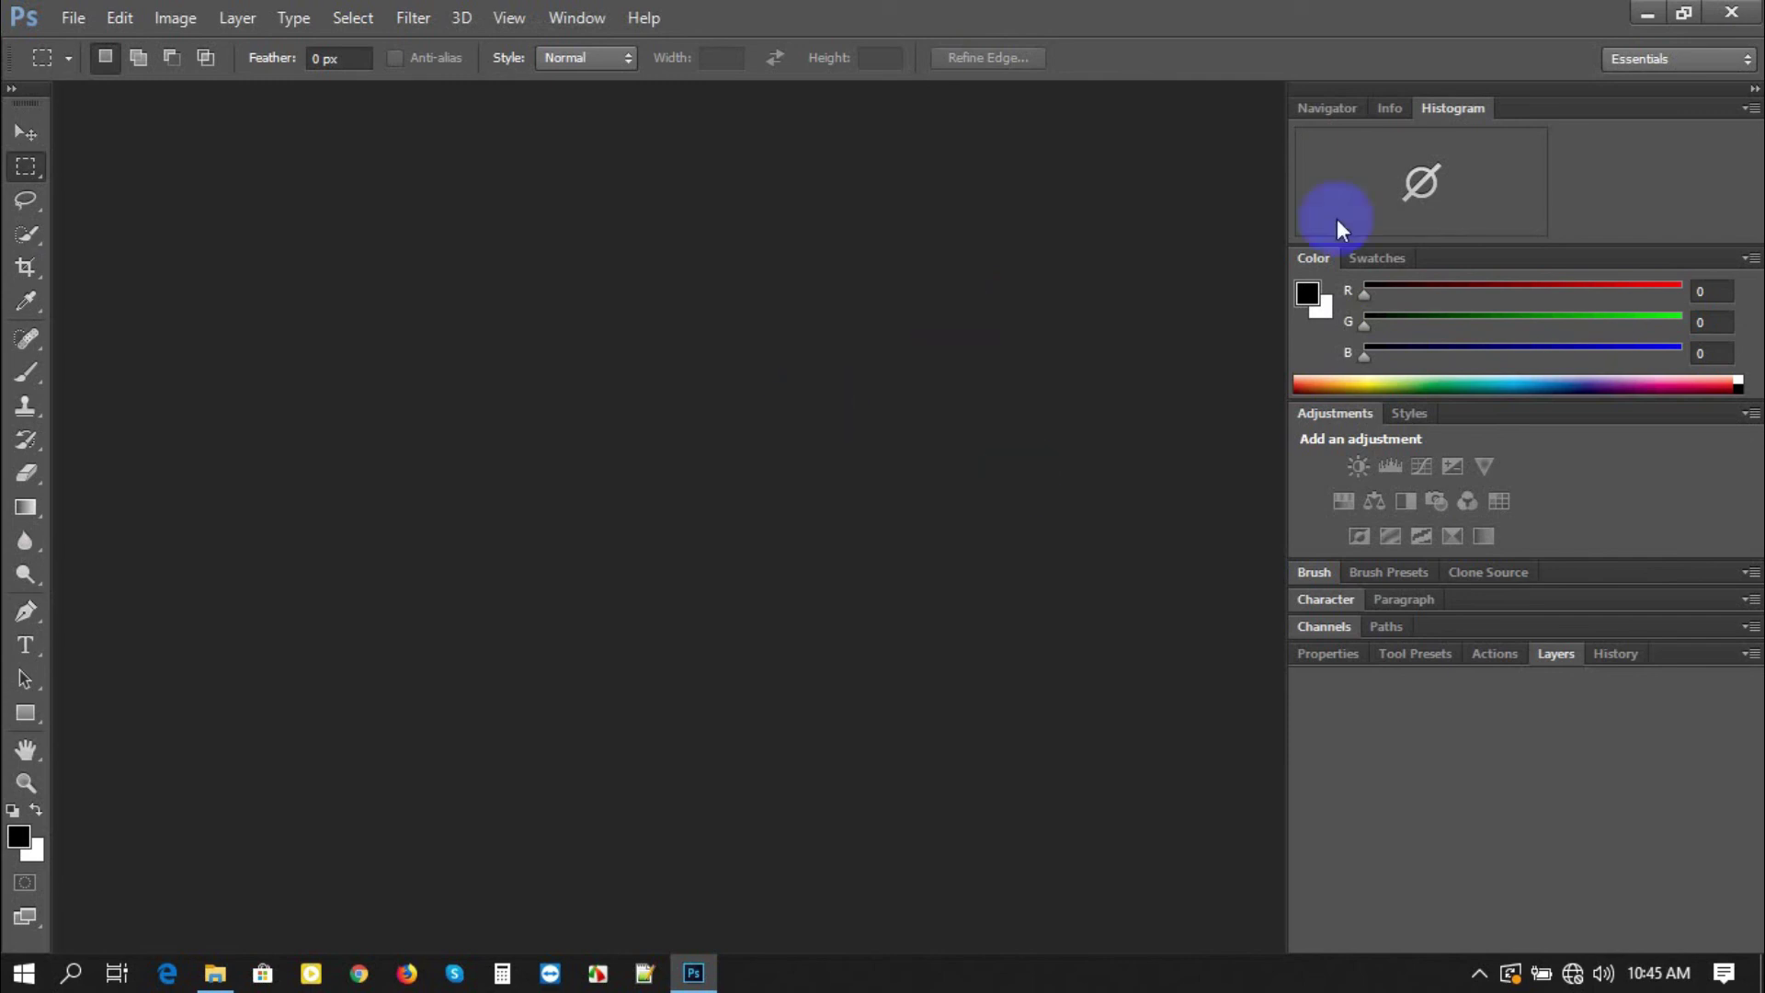
click(1733, 15)
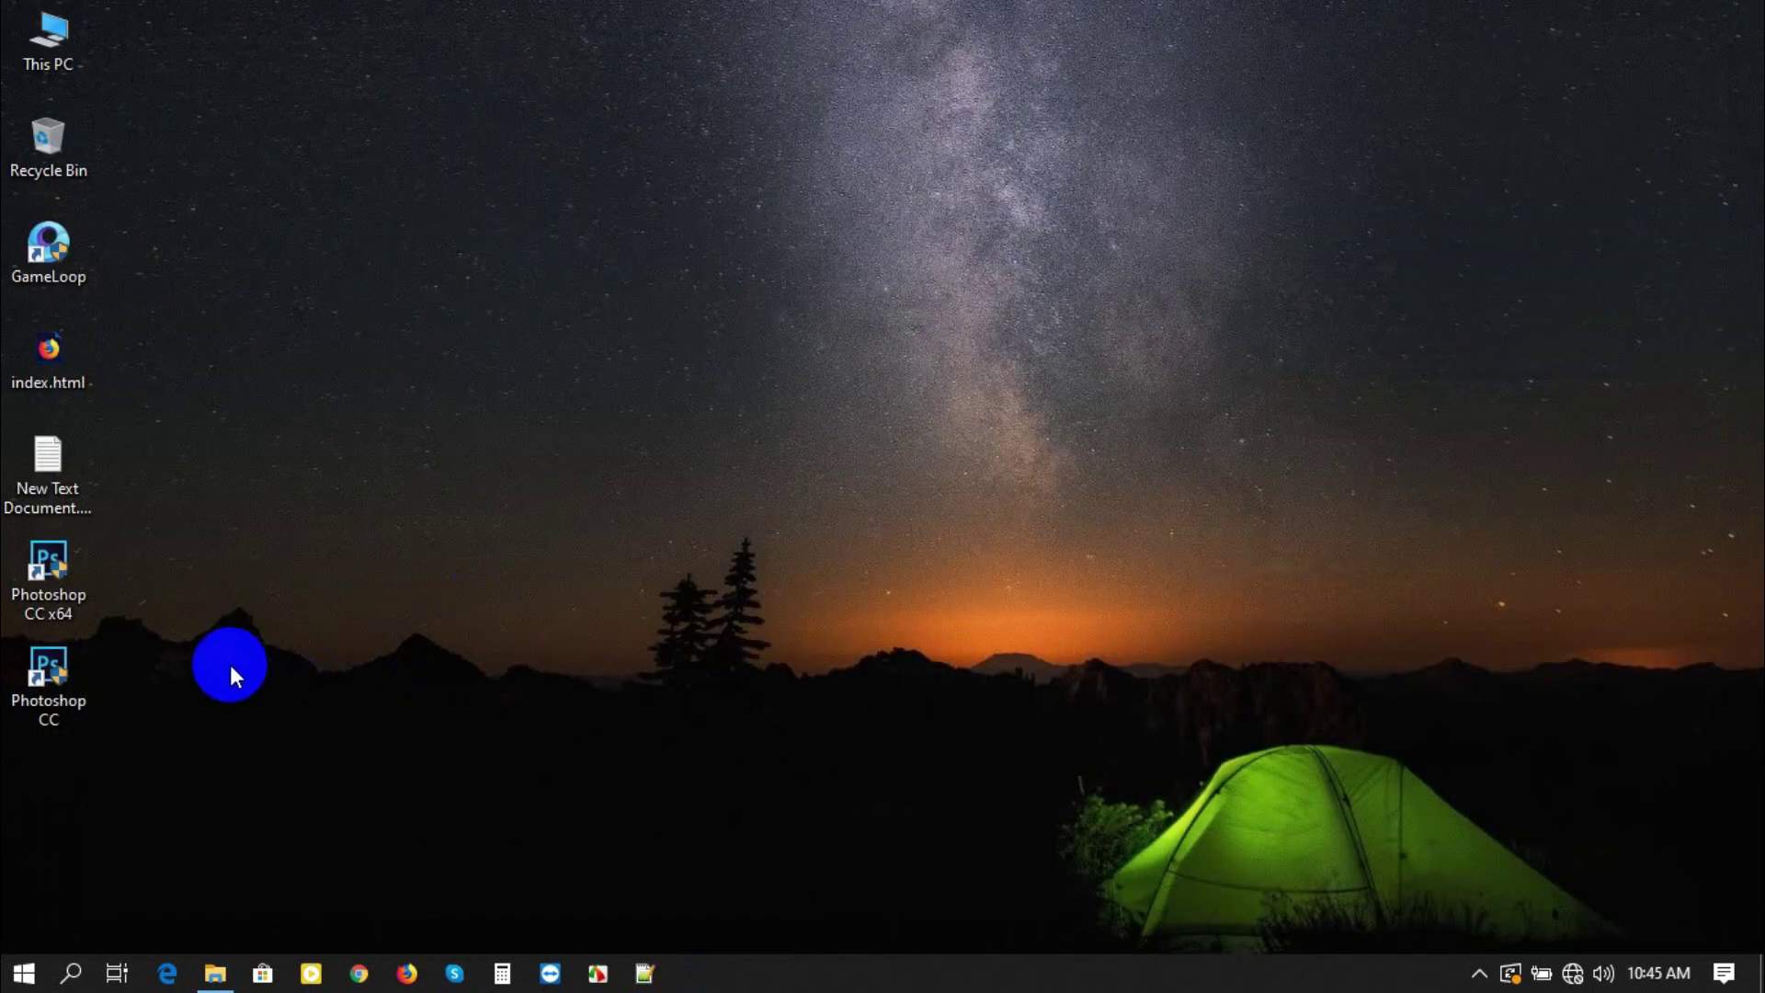
Delete the Photoshop CC x64 shortcut from the desktop and refresh the desktop.
right_click(68, 574)
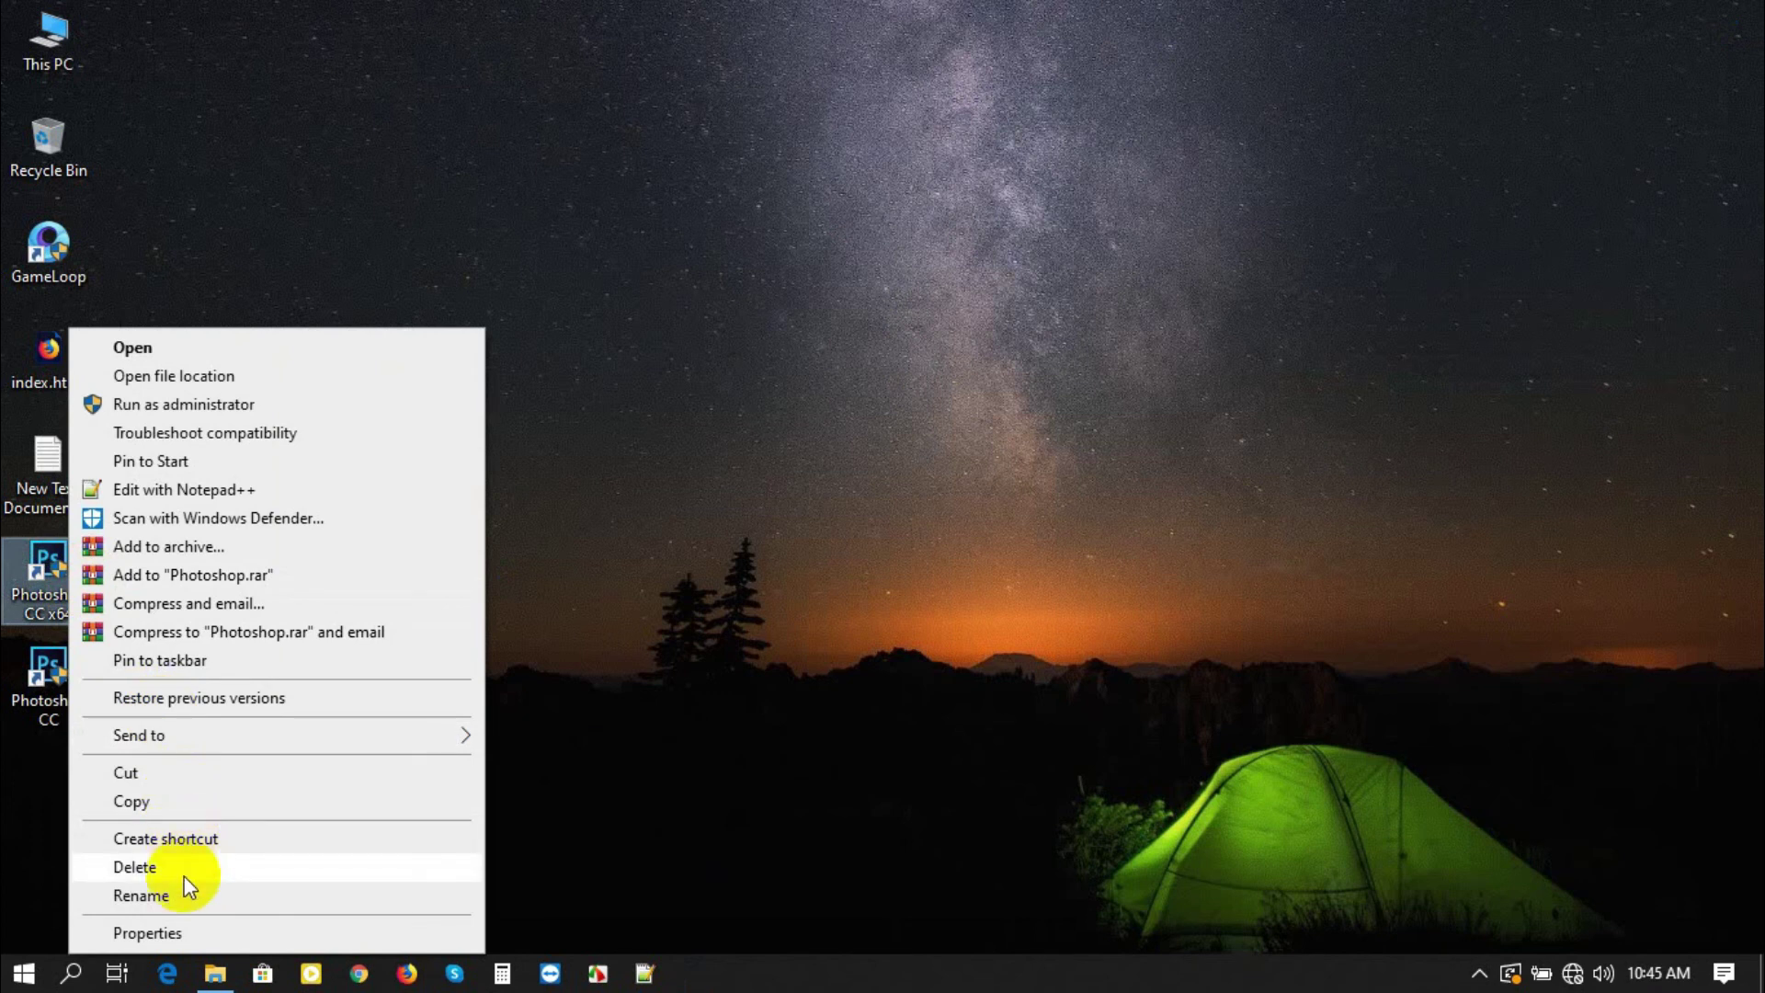
click(184, 868)
right_click(322, 449)
click(395, 525)
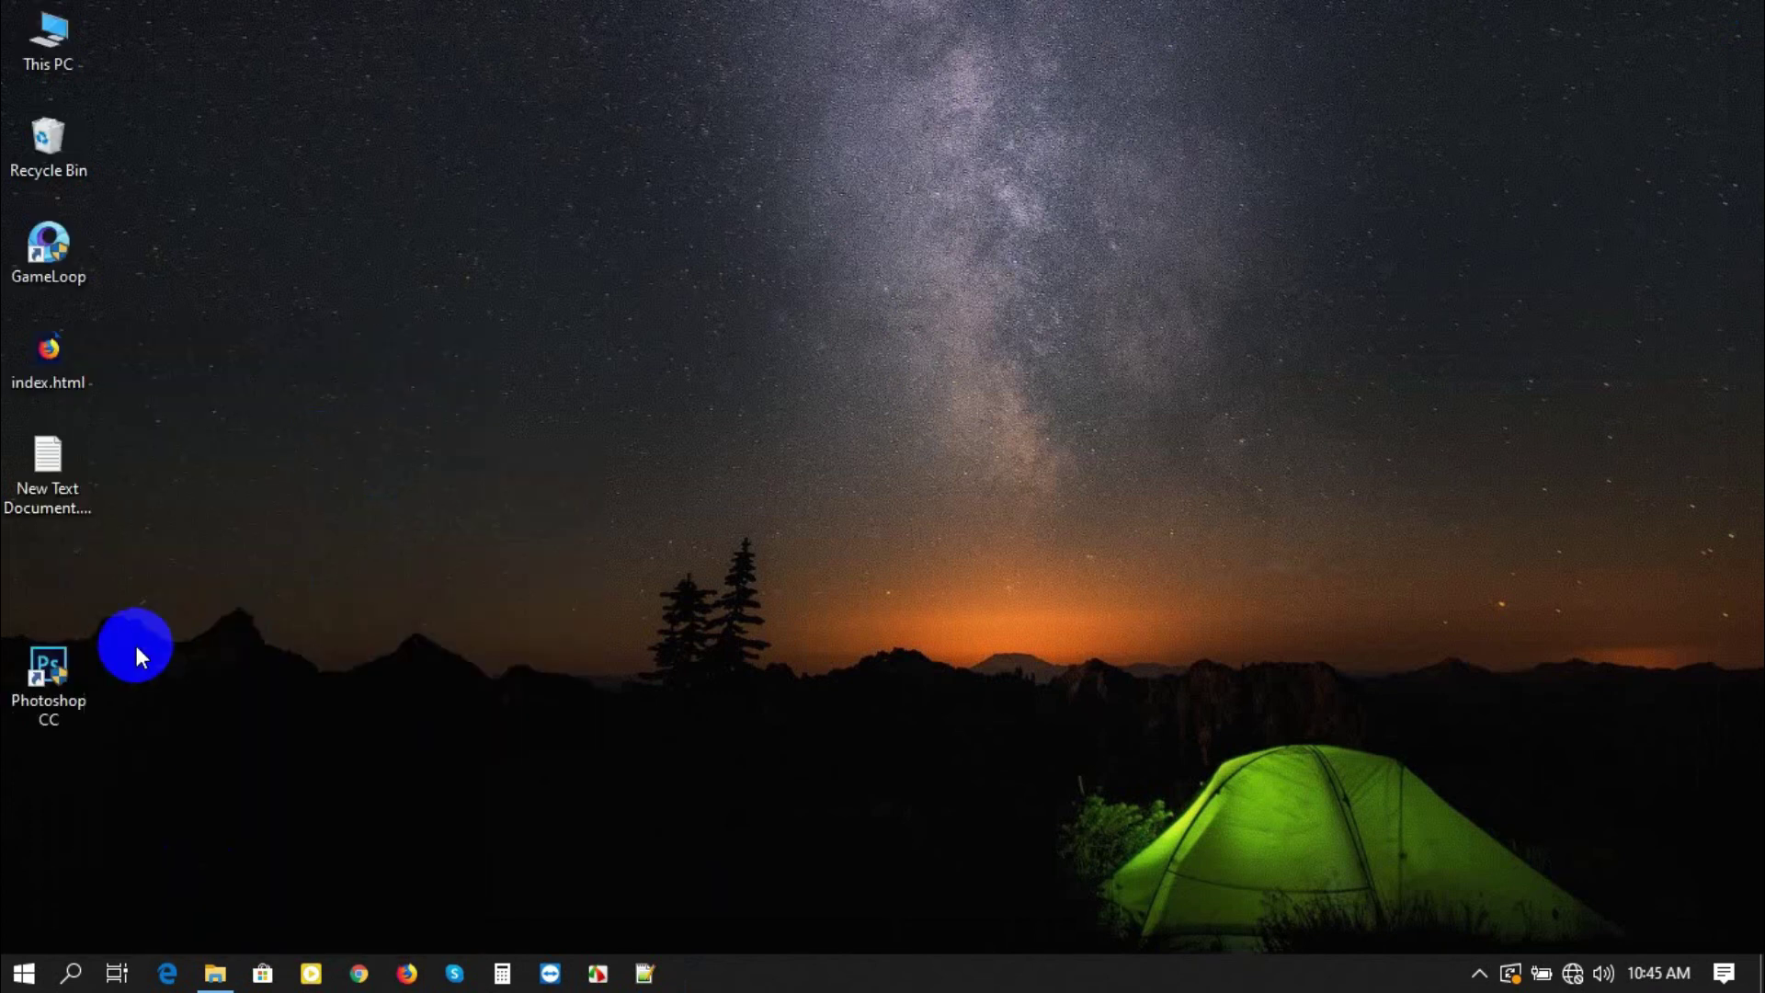
Pin Photoshop CC to the taskbar and delete its remaining desktop shortcut.
click(70, 671)
drag(70, 671, 731, 988)
right_click(53, 680)
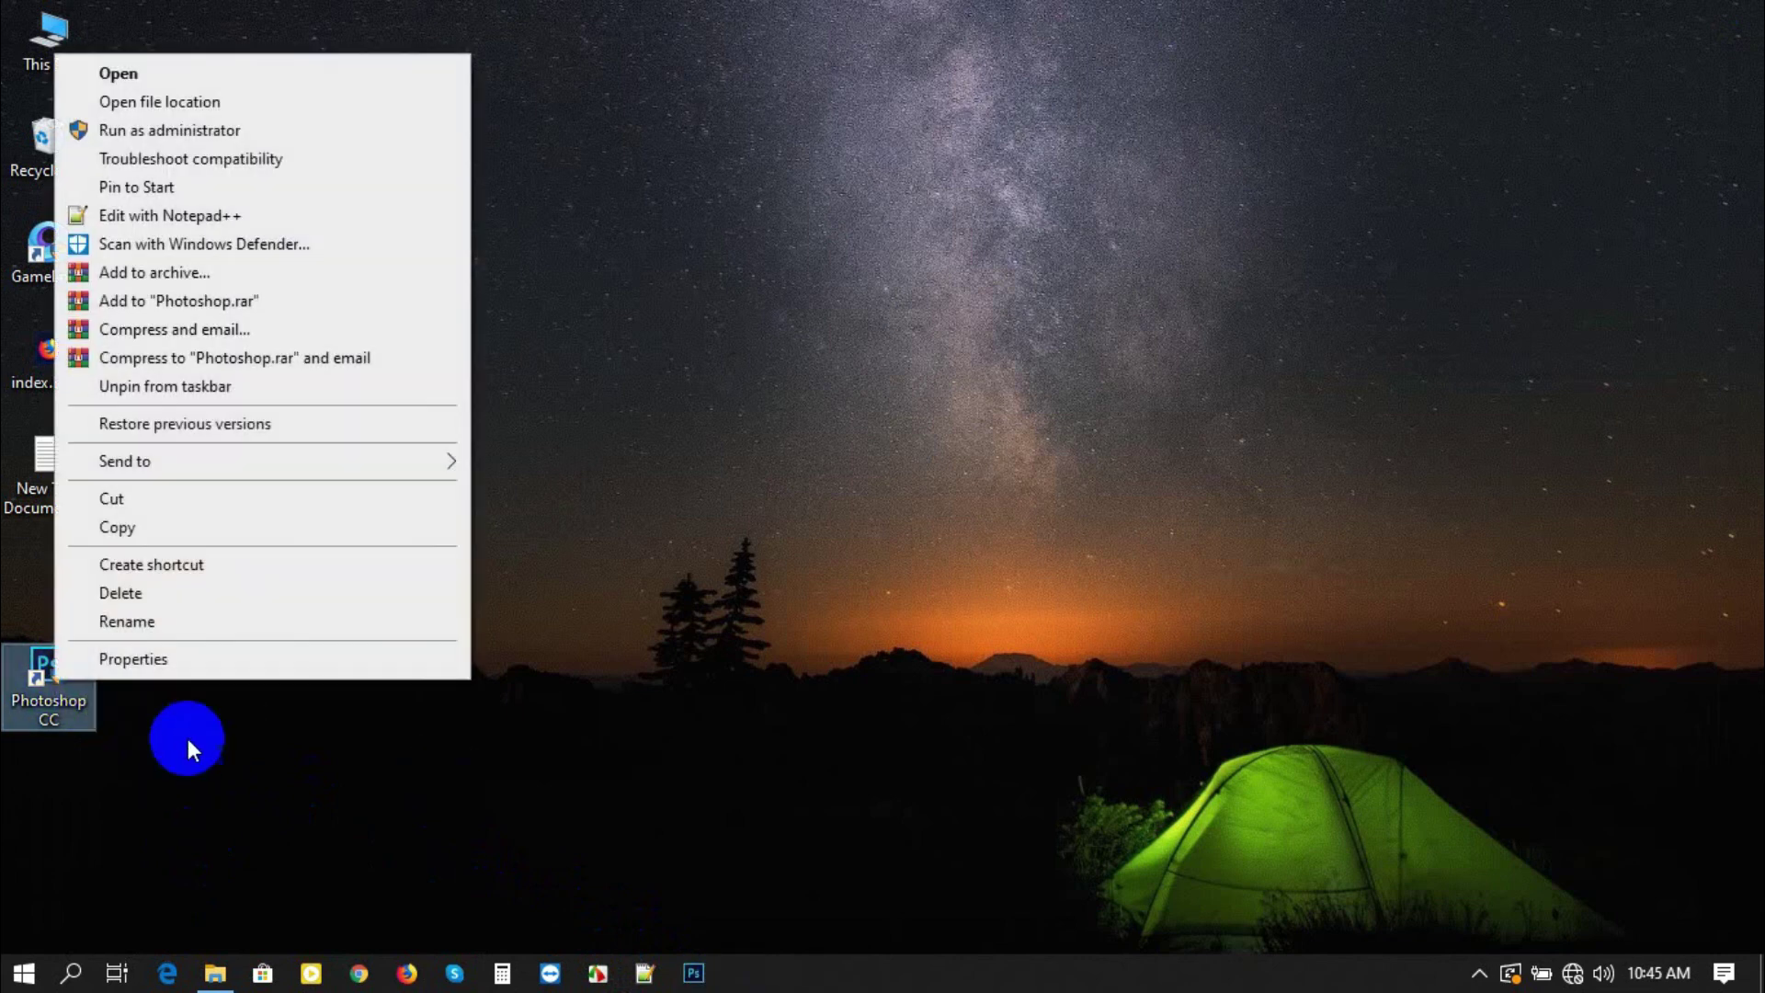
click(146, 592)
right_click(383, 418)
click(476, 502)
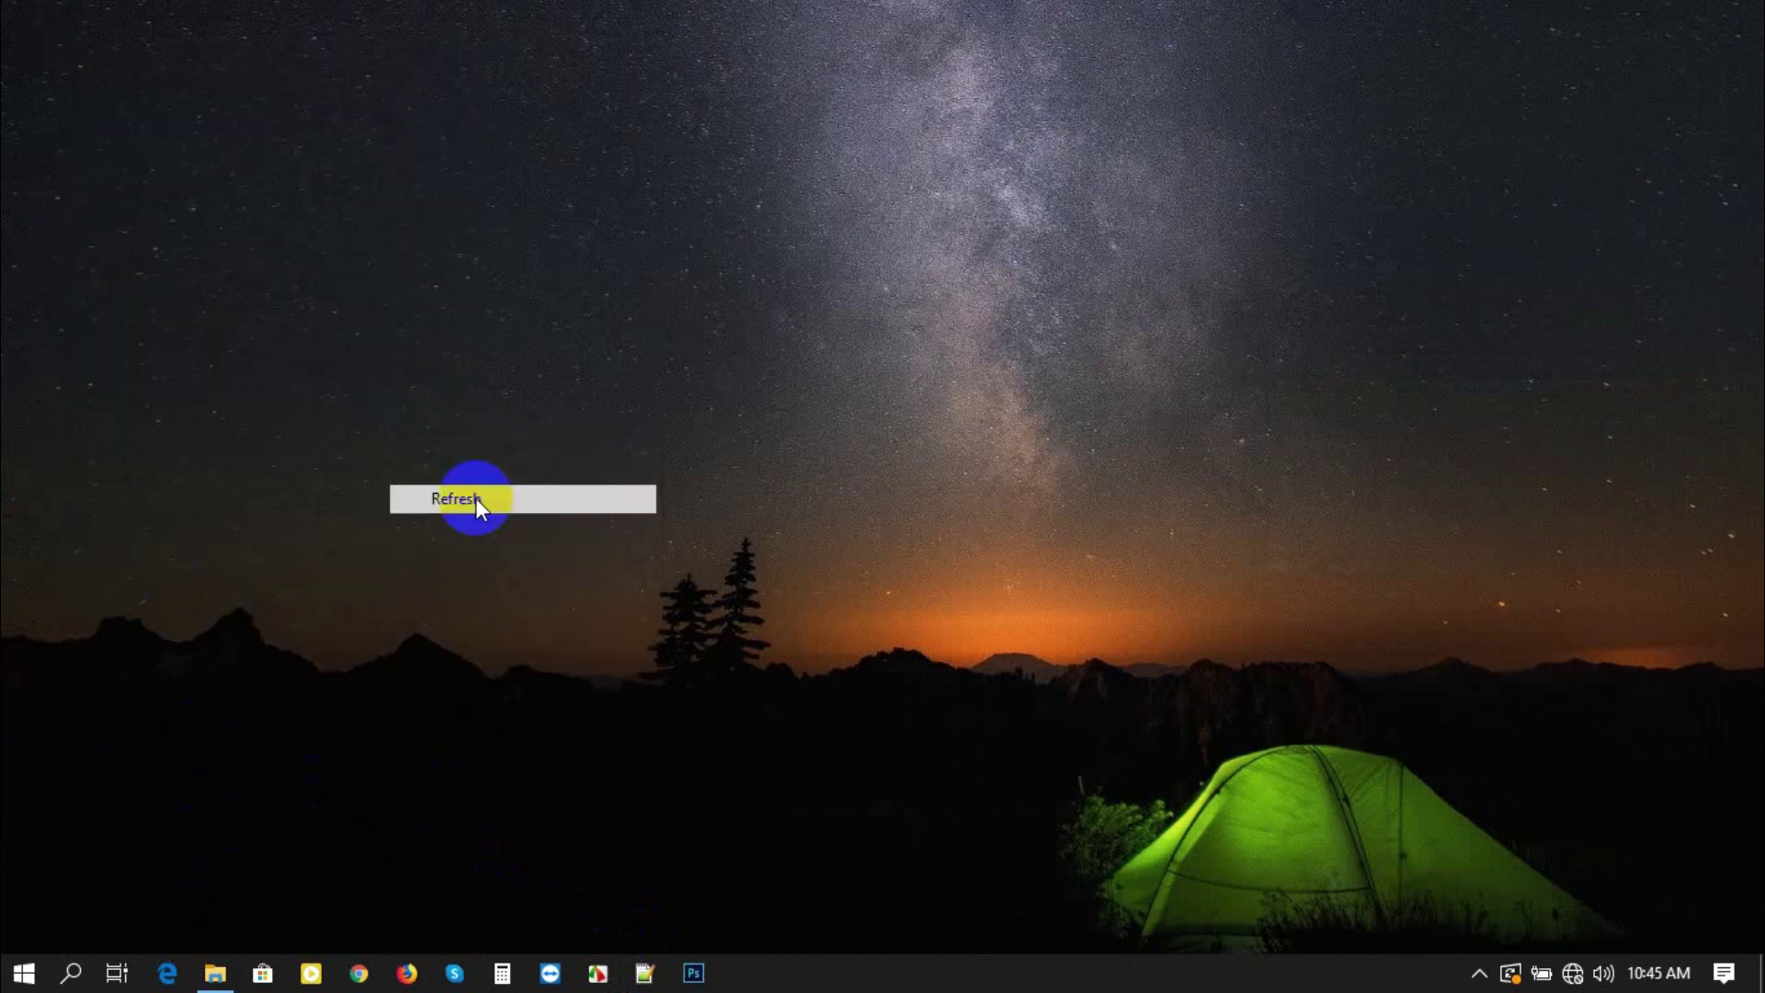
right_click(542, 482)
click(609, 558)
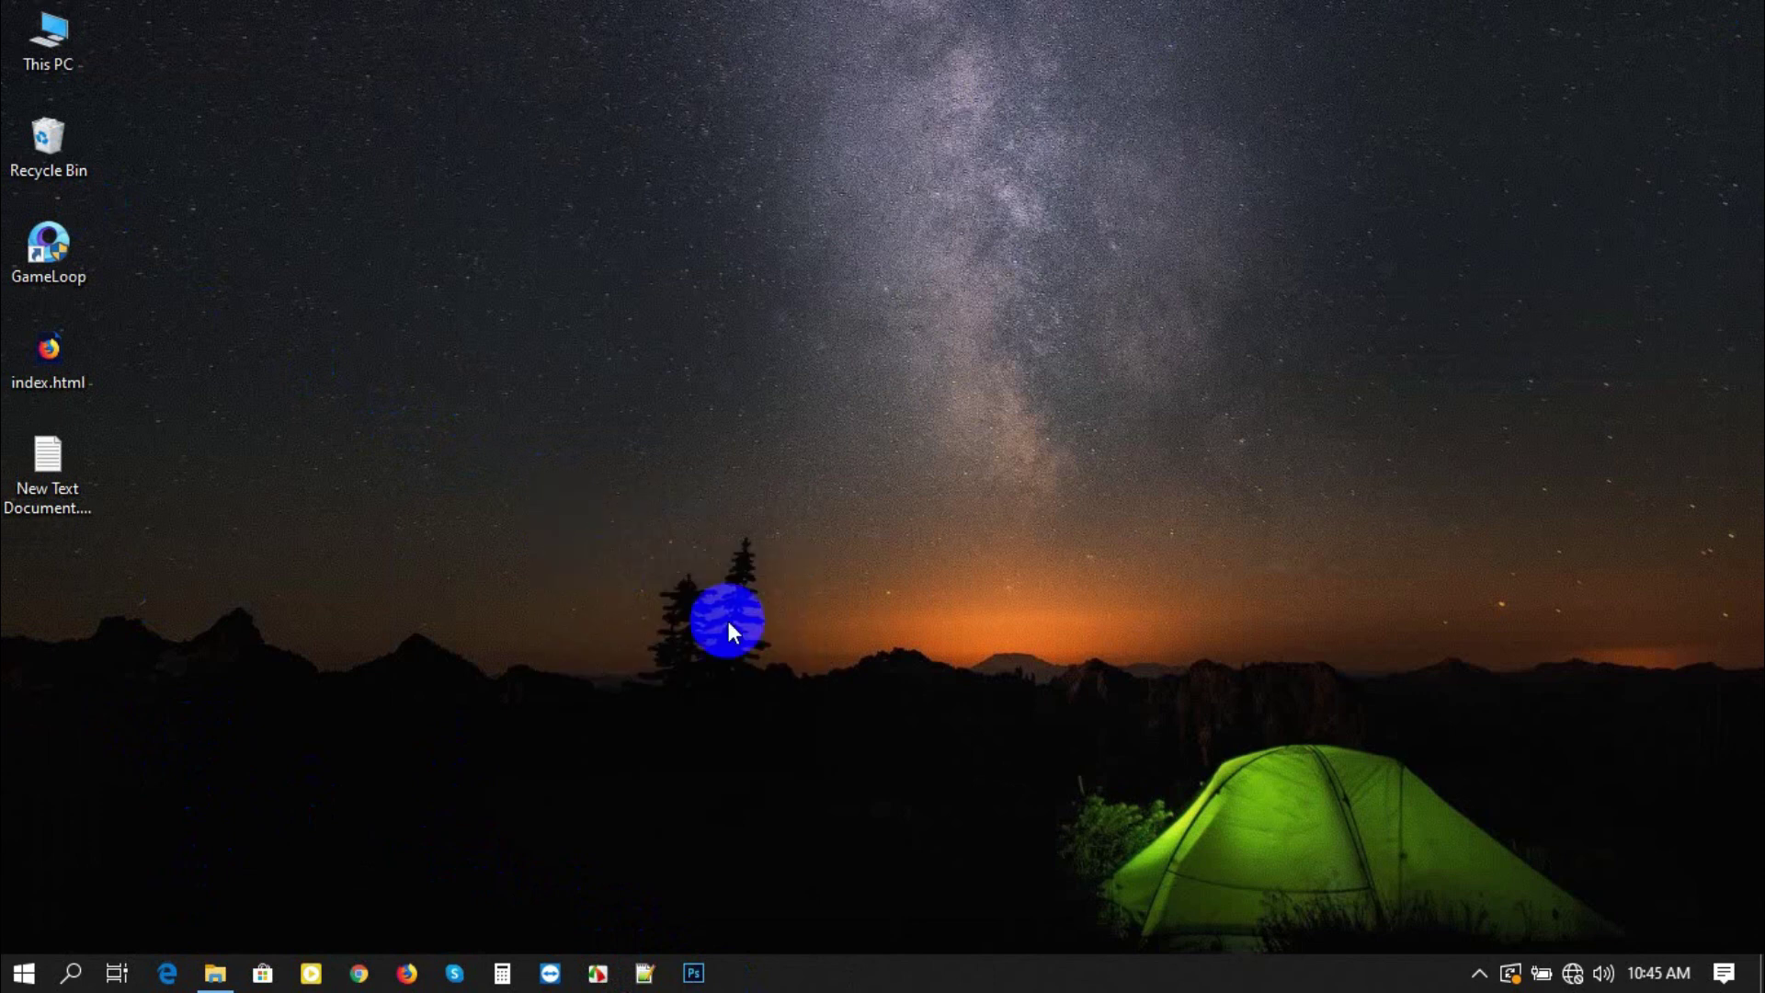